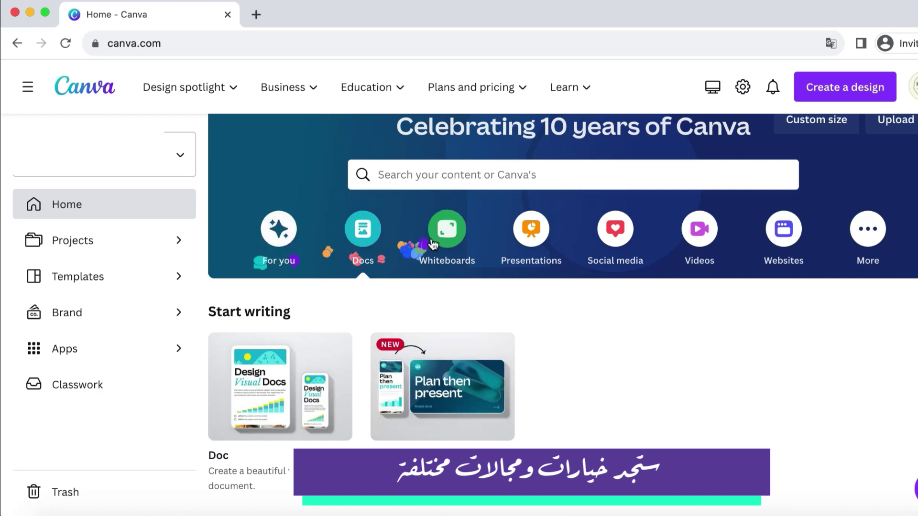
- Browse the design formats offered under the Presentations, Social media and Videos categories
{"action": "left_click", "coordinate": [539, 247]}
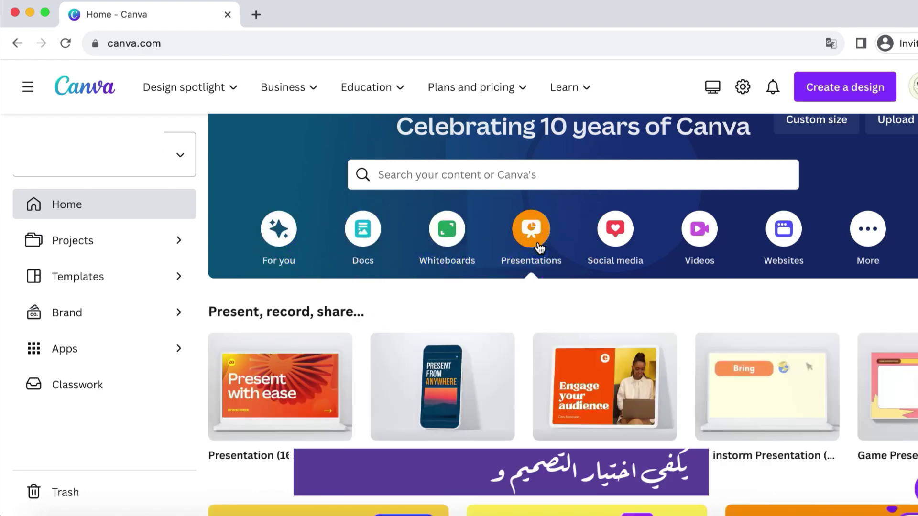
{"action": "scroll", "coordinate": [645, 385], "scroll_direction": "right", "scroll_amount": 2}
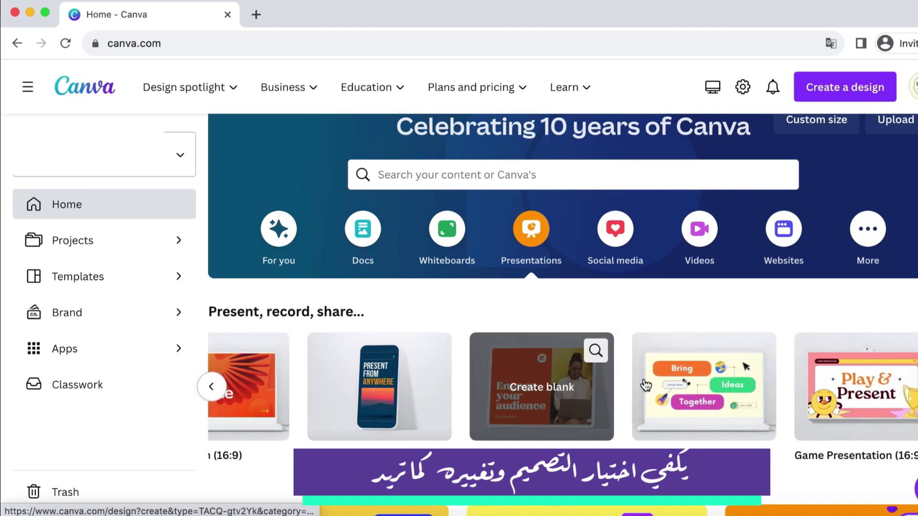
{"action": "left_click", "coordinate": [619, 237]}
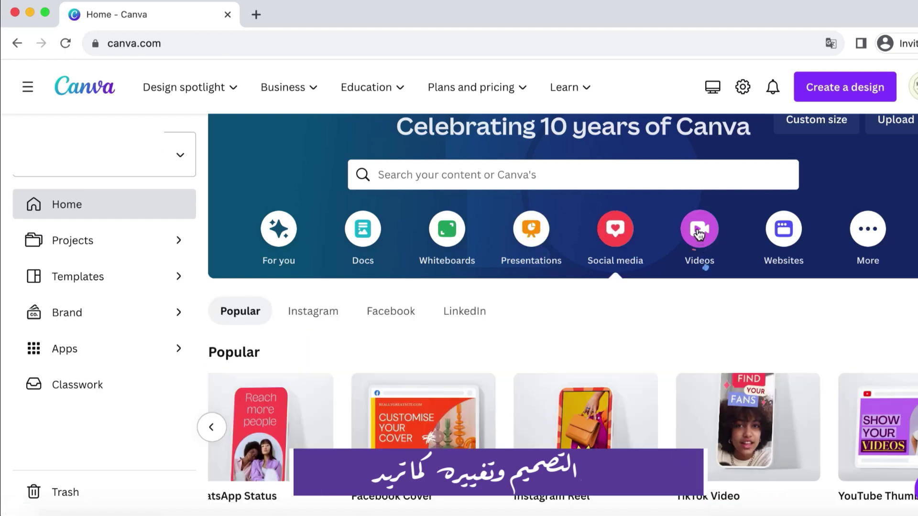
{"action": "left_click", "coordinate": [698, 232]}
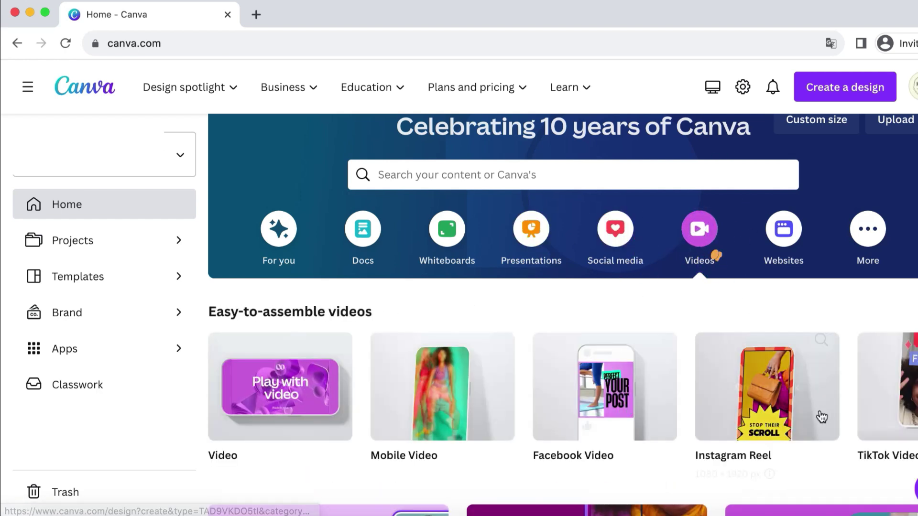
{"action": "scroll", "coordinate": [819, 416], "scroll_direction": "right", "scroll_amount": 3}
{"action": "scroll", "coordinate": [821, 417], "scroll_direction": "right", "scroll_amount": 3}
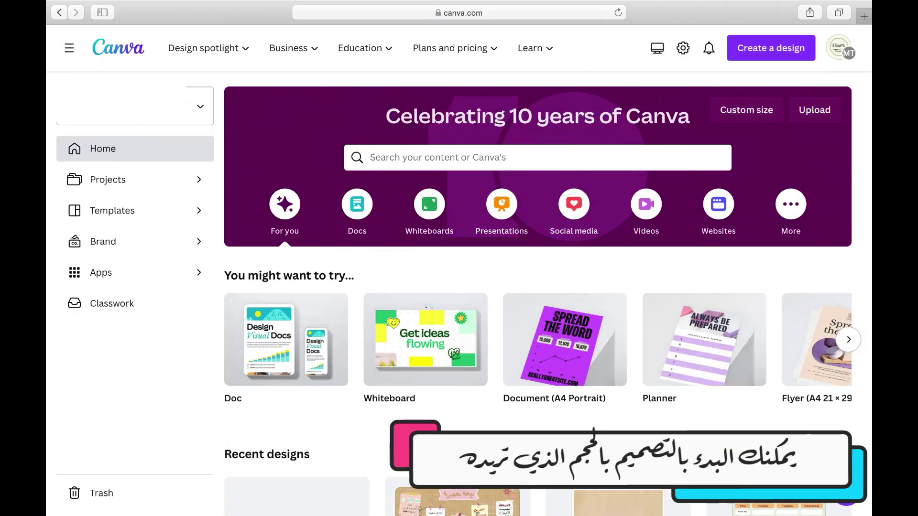
- Create a new blank design with a custom size of 420 × 297 mm
{"action": "left_click", "coordinate": [761, 110]}
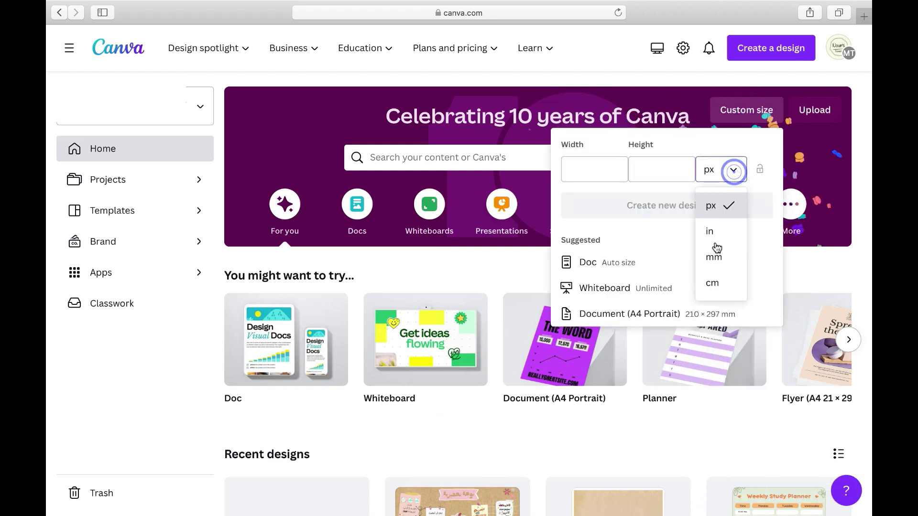
{"action": "left_click", "coordinate": [714, 257]}
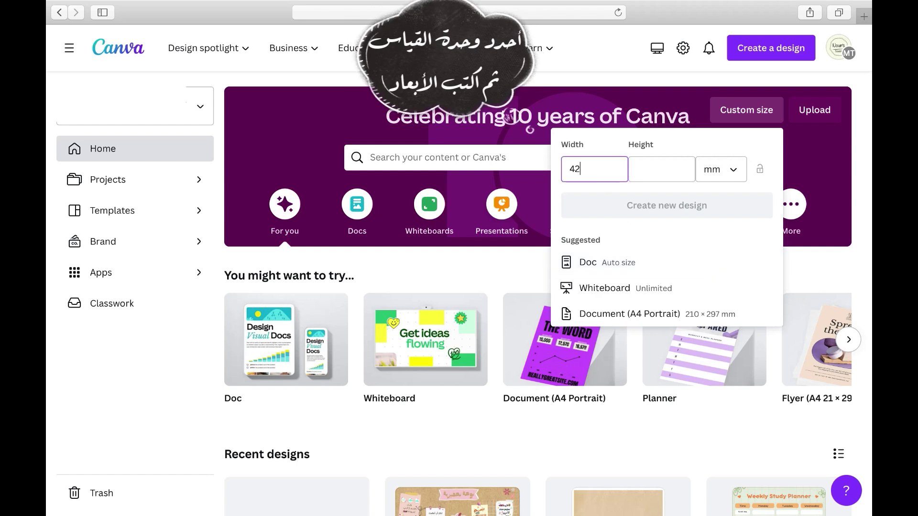
{"action": "key", "text": "Tab"}
{"action": "type", "text": "297"}
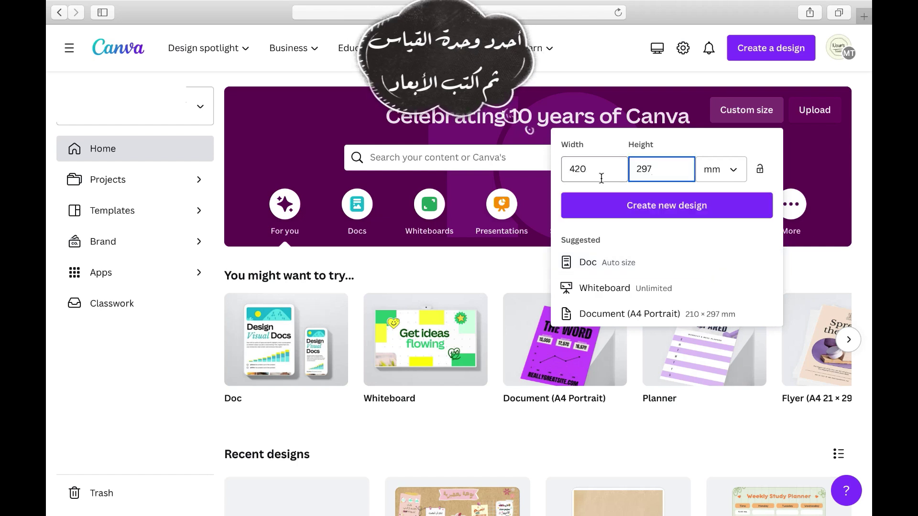
{"action": "left_click", "coordinate": [633, 209]}
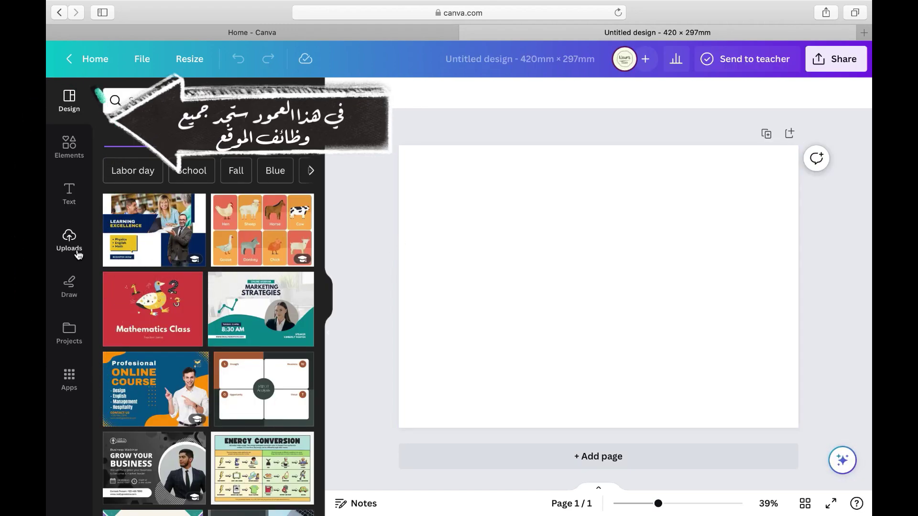
- Search the elements library for "education texture"
{"action": "left_click", "coordinate": [70, 156]}
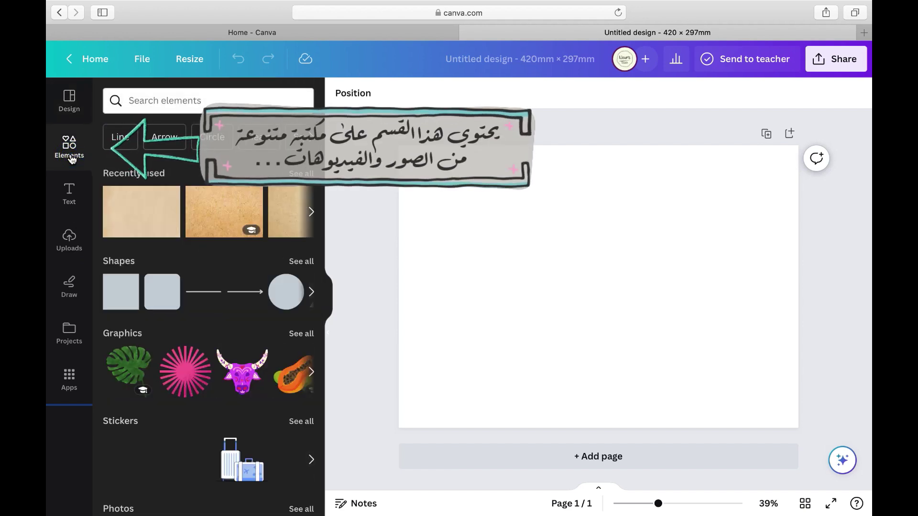
{"action": "left_click", "coordinate": [161, 106]}
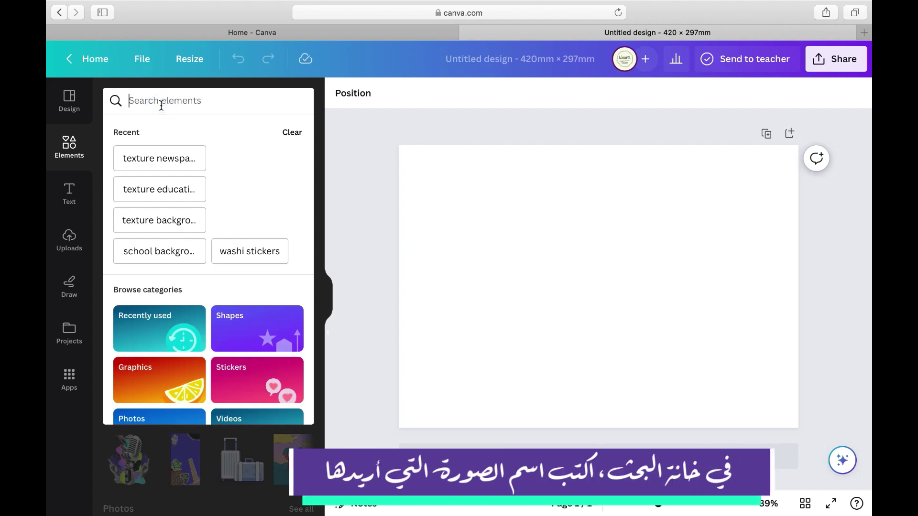
{"action": "type", "text": "educati"}
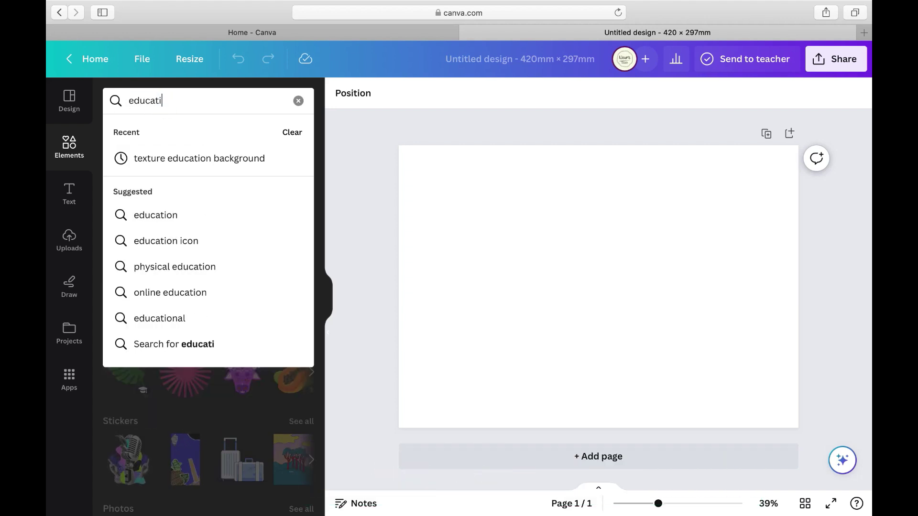
{"action": "type", "text": "on tex"}
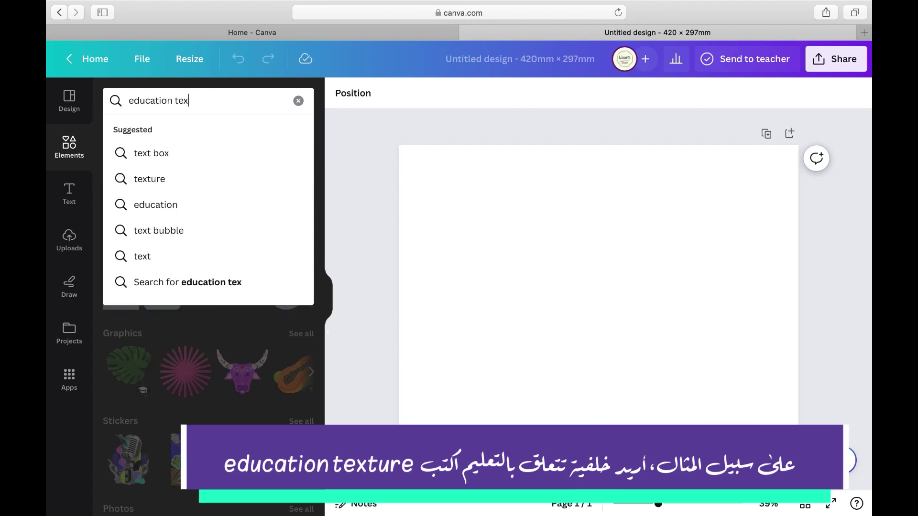
{"action": "type", "text": "ture"}
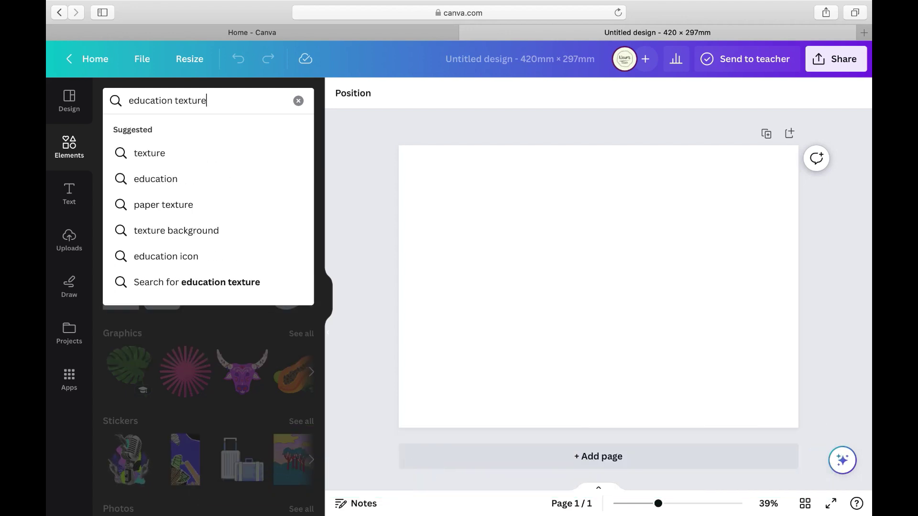
{"action": "key", "text": "Return"}
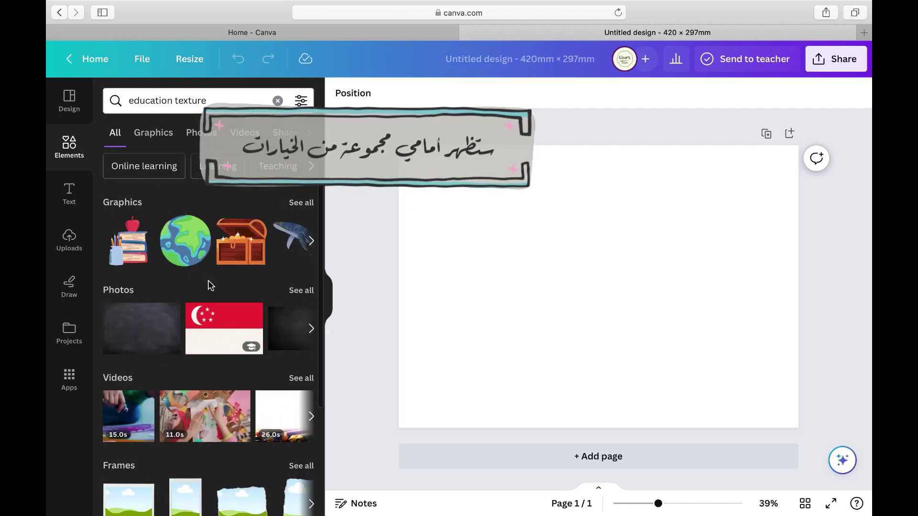
- Show all photo results and add the brown cardboard texture photo to the page
{"action": "scroll", "coordinate": [207, 282], "scroll_direction": "down", "scroll_amount": 5}
{"action": "scroll", "coordinate": [249, 257], "scroll_direction": "up", "scroll_amount": 2}
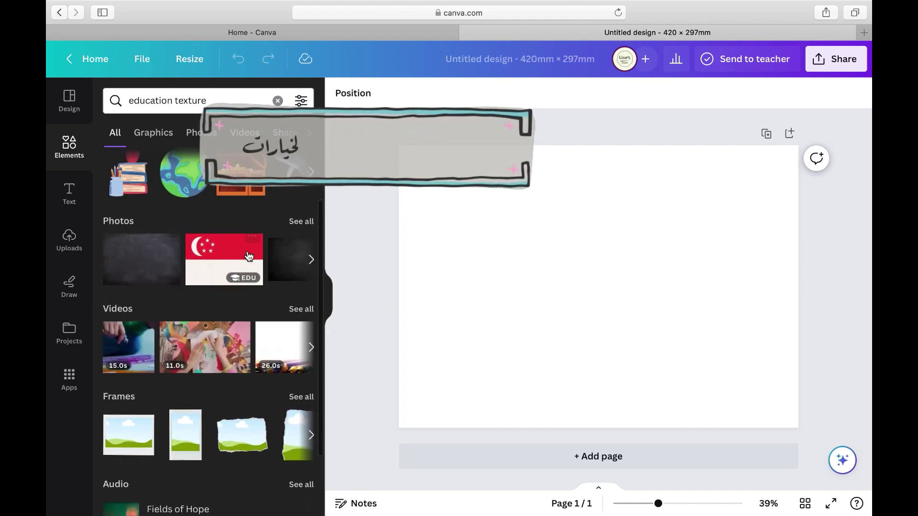
{"action": "left_click", "coordinate": [300, 221]}
{"action": "scroll", "coordinate": [276, 314], "scroll_direction": "down", "scroll_amount": 2}
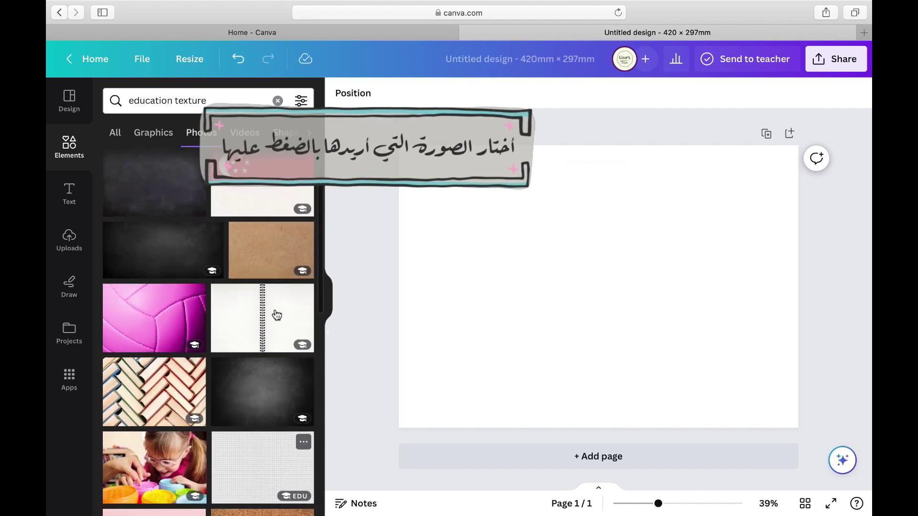
{"action": "left_click", "coordinate": [263, 257]}
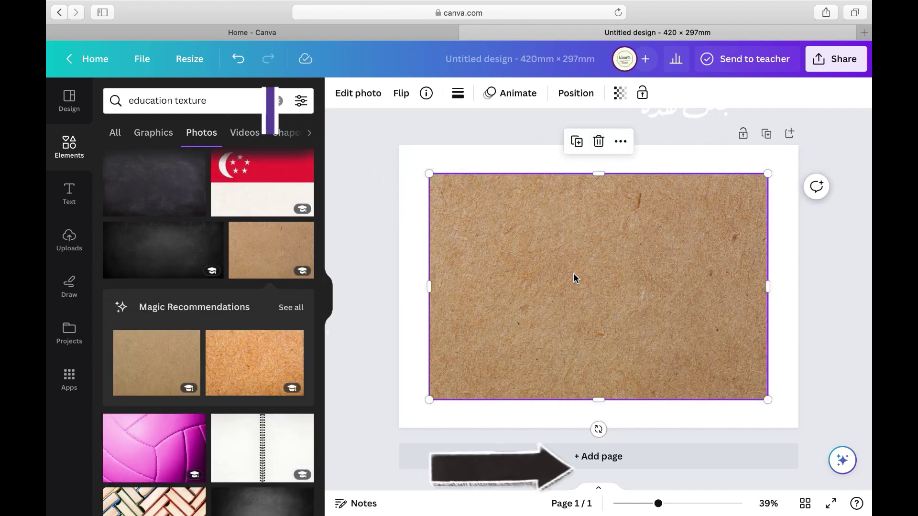
- Set the cardboard texture photo as the page background and clear the elements search
{"action": "right_click", "coordinate": [573, 274]}
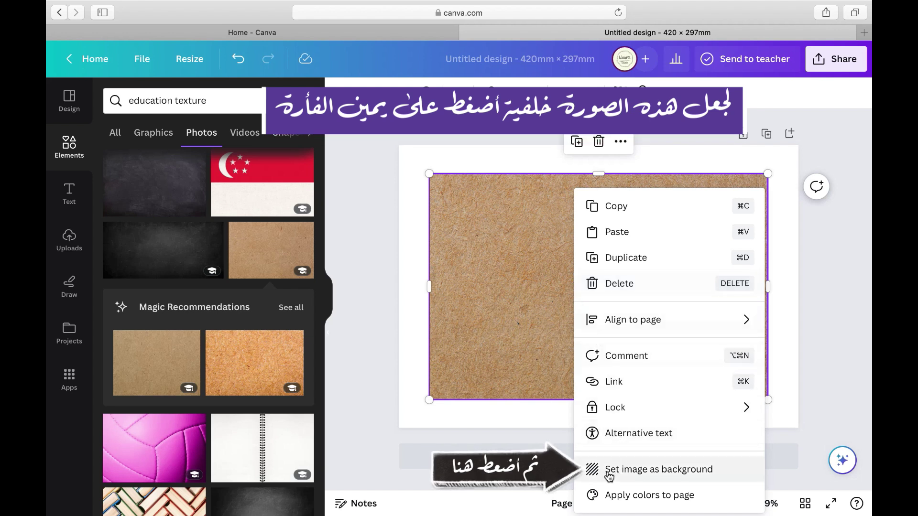
{"action": "left_click", "coordinate": [638, 472]}
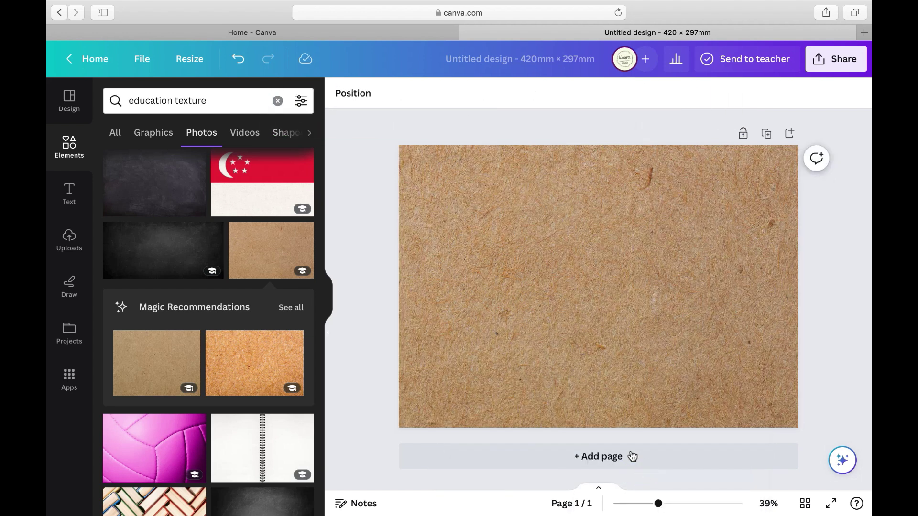
{"action": "left_click", "coordinate": [277, 100]}
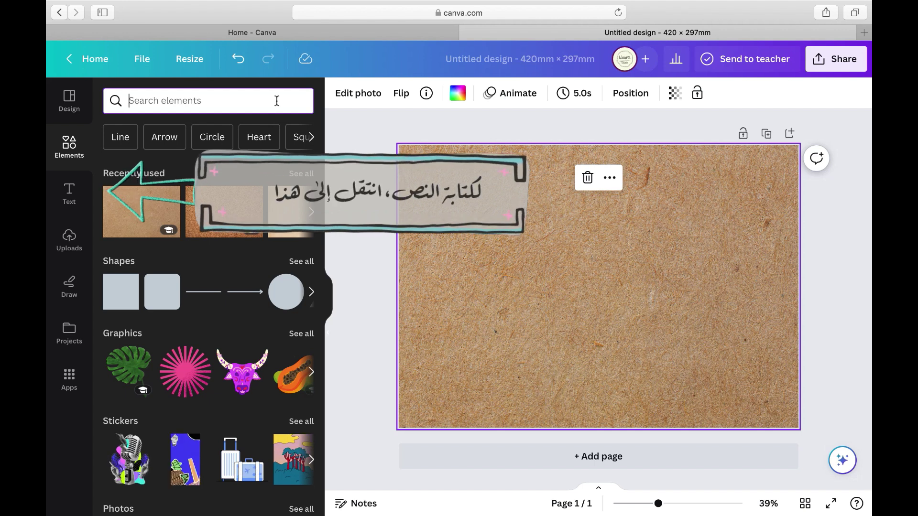
- Add a heading reading "لوحة تحفيزية", reduce it to size 71.5 and place it at the top centre of the page
{"action": "left_click", "coordinate": [70, 194]}
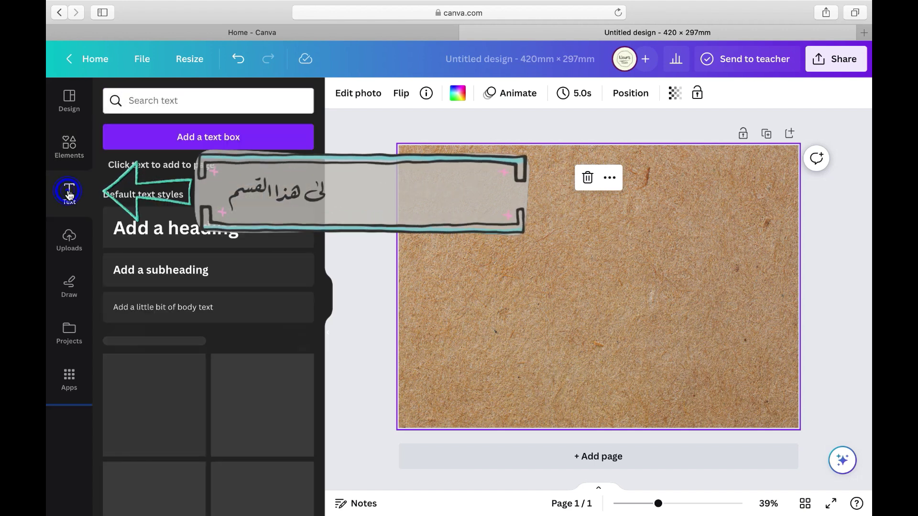
{"action": "left_click", "coordinate": [160, 226]}
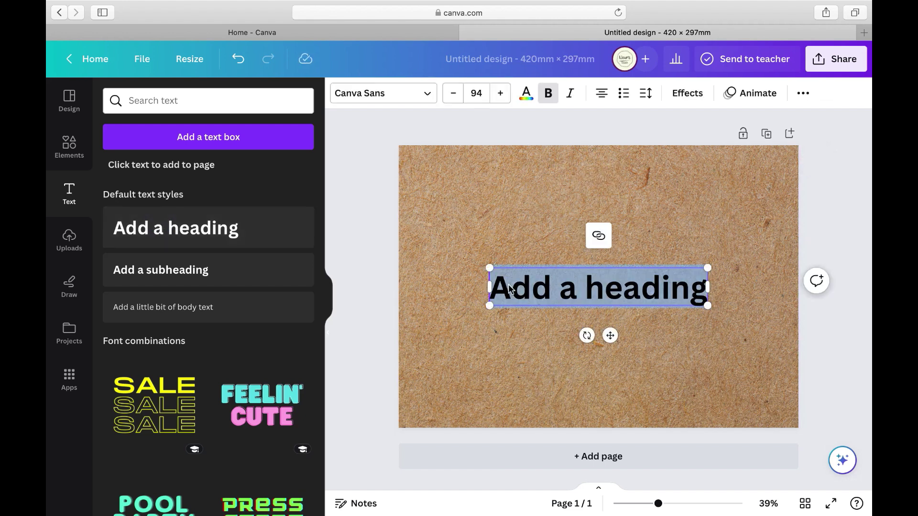
{"action": "type", "text": "لوحة تحفيزية"}
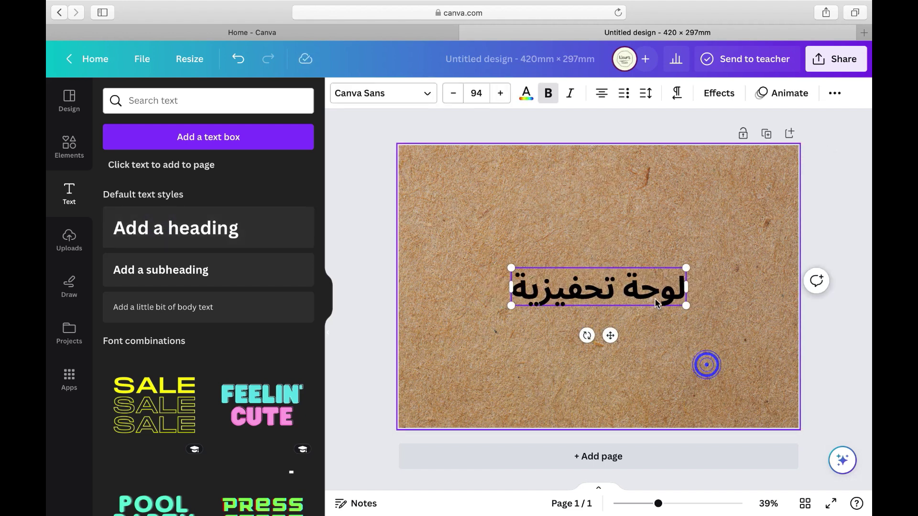
{"action": "left_click", "coordinate": [654, 325]}
{"action": "left_click_drag", "start_coordinate": [638, 295], "coordinate": [640, 180]}
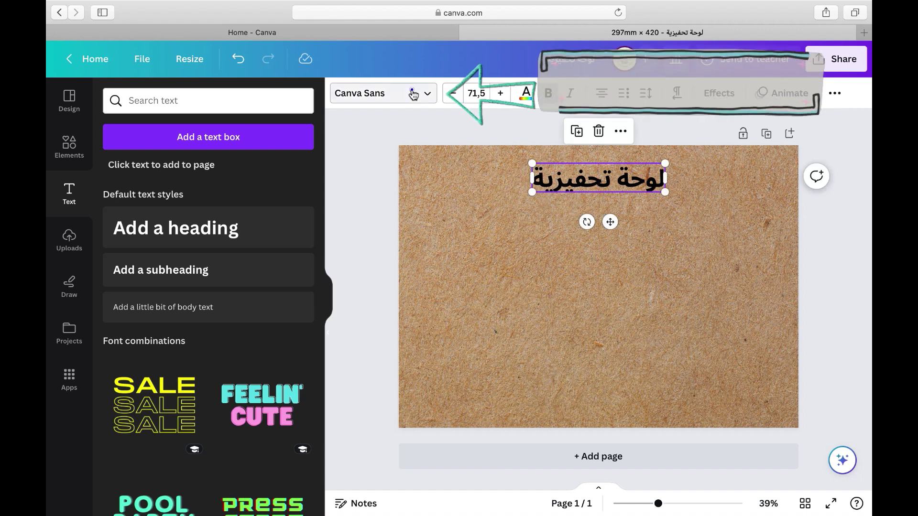
- Find an Arabic font for the heading, apply Zaatar, and adjust the text to size 70.1 near the page's top edge
{"action": "left_click", "coordinate": [415, 93]}
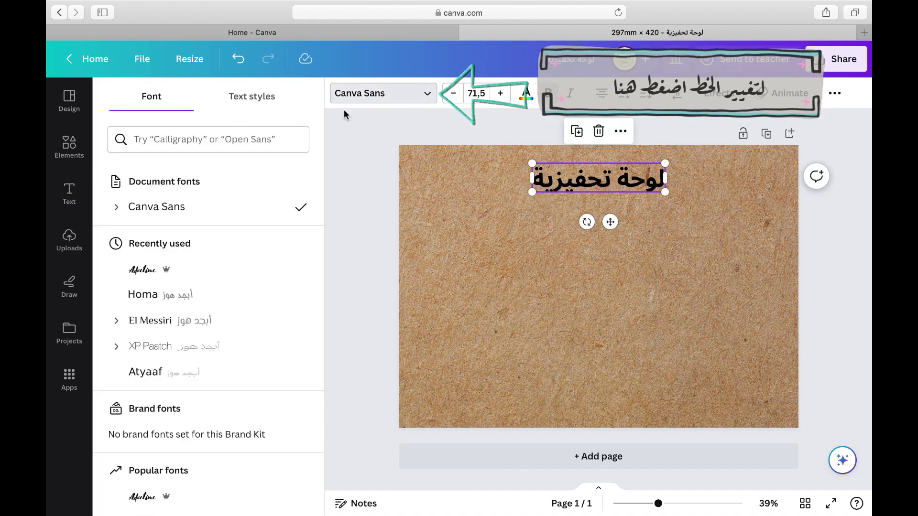
{"action": "left_click", "coordinate": [239, 138]}
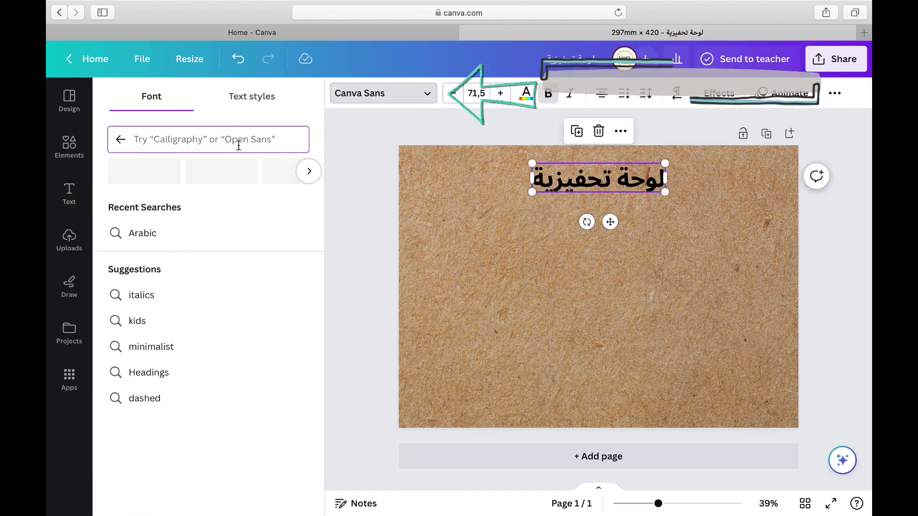
{"action": "left_click", "coordinate": [164, 235]}
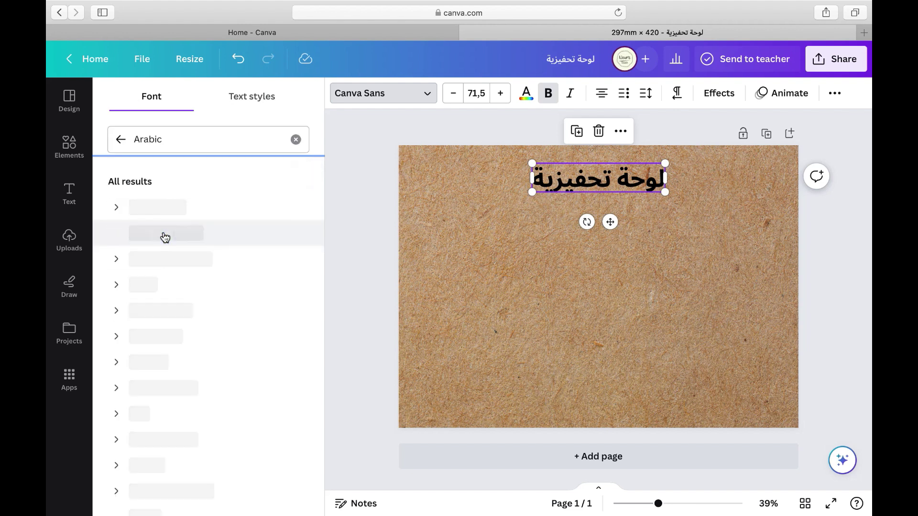
{"action": "scroll", "coordinate": [164, 237], "scroll_direction": "down", "scroll_amount": 5}
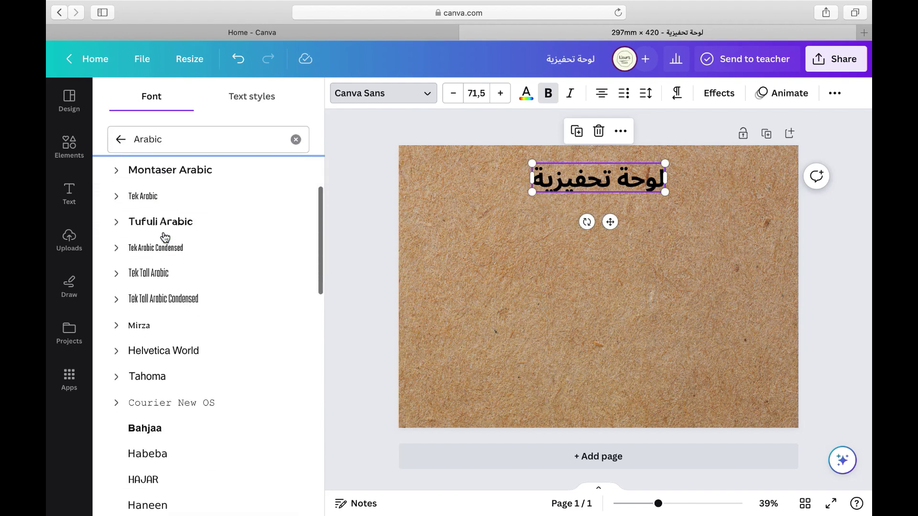
{"action": "left_click", "coordinate": [618, 162]}
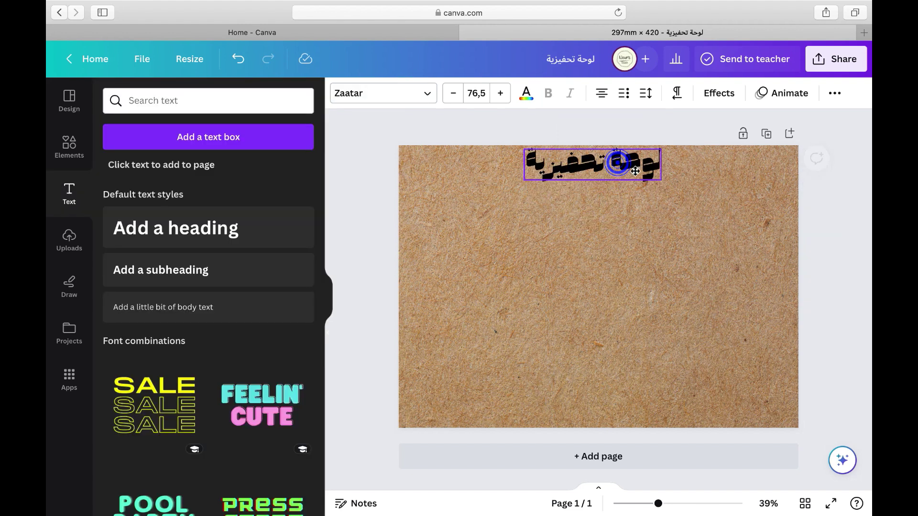
{"action": "left_click_drag", "start_coordinate": [635, 171], "coordinate": [663, 182]}
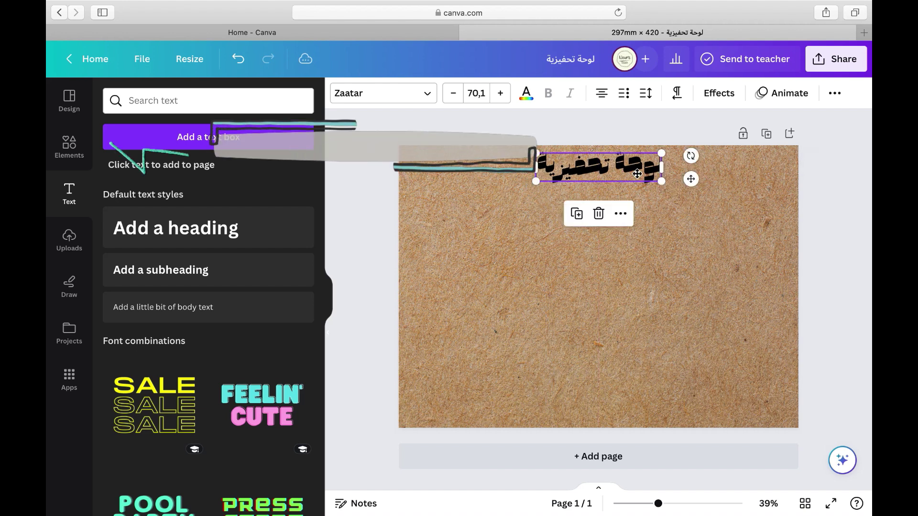
- Search the graphic elements for "text frame cute"
{"action": "left_click", "coordinate": [74, 145]}
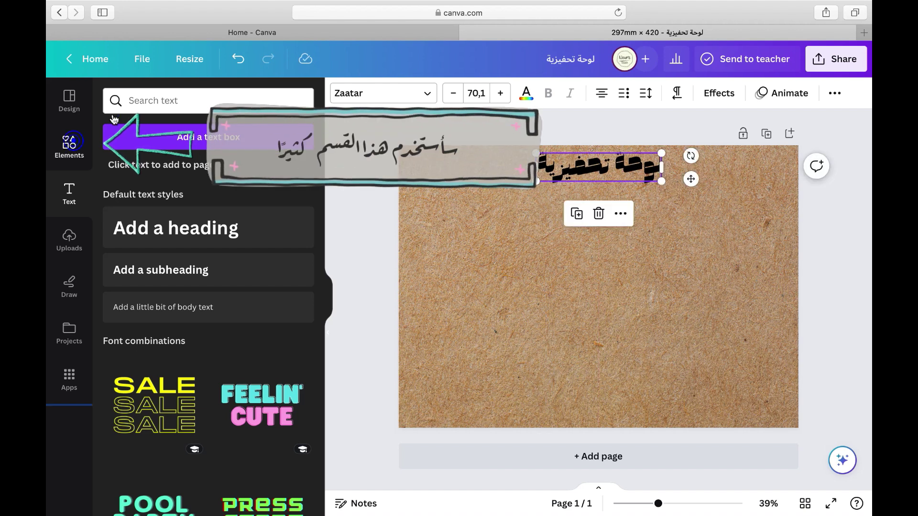
{"action": "left_click", "coordinate": [161, 101]}
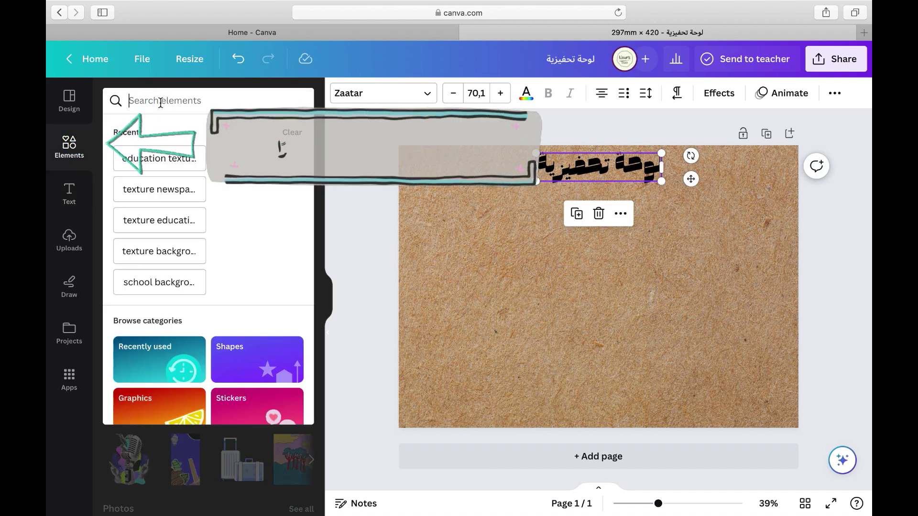
{"action": "type", "text": "tex"}
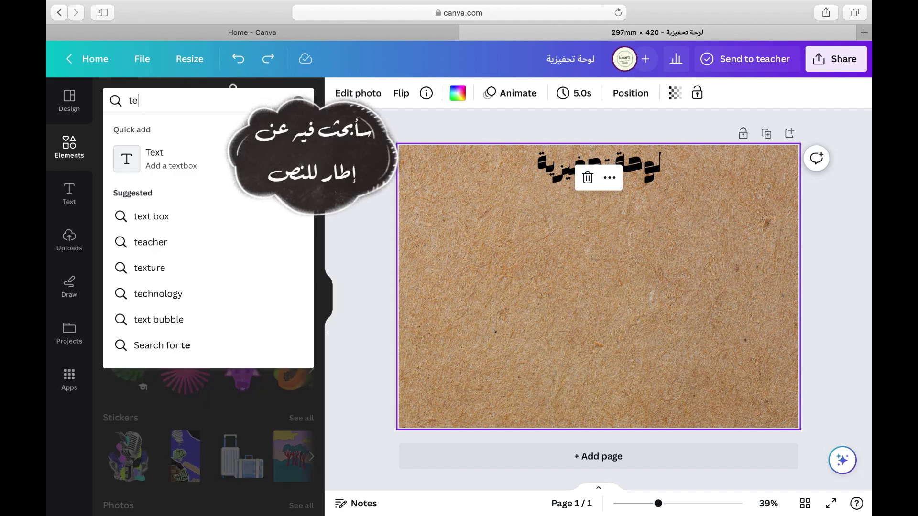
{"action": "left_click", "coordinate": [156, 319]}
{"action": "type", "text": "c"}
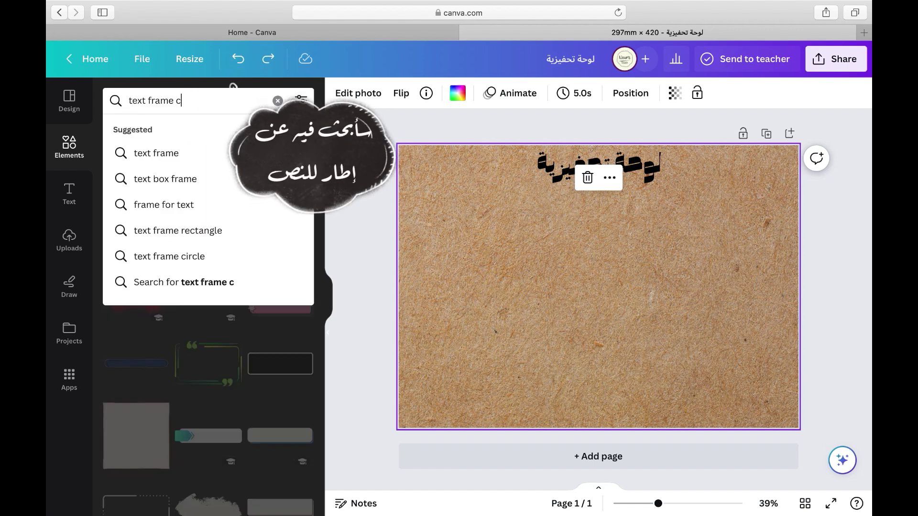
{"action": "type", "text": "ute"}
{"action": "key", "text": "Return"}
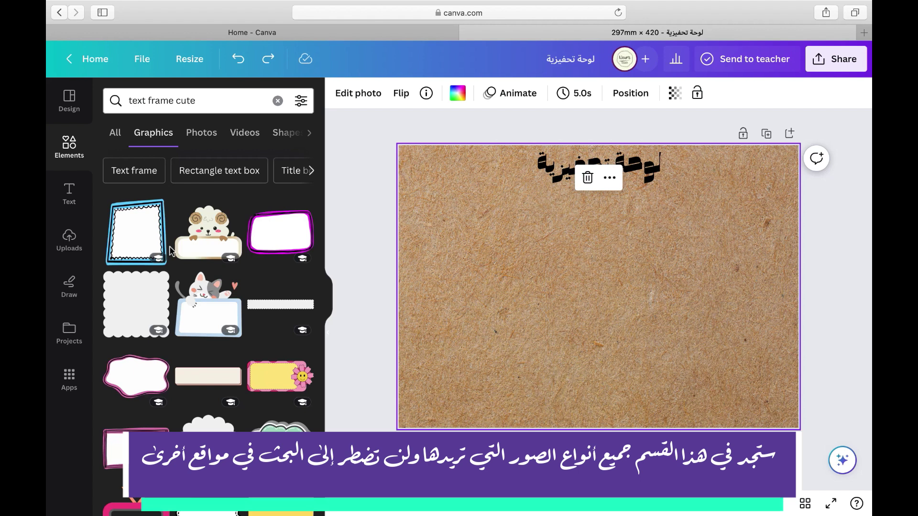
- Add the cream ribbon banner from the results and place it around the heading at the top of the page
{"action": "scroll", "coordinate": [165, 424], "scroll_direction": "down", "scroll_amount": 10}
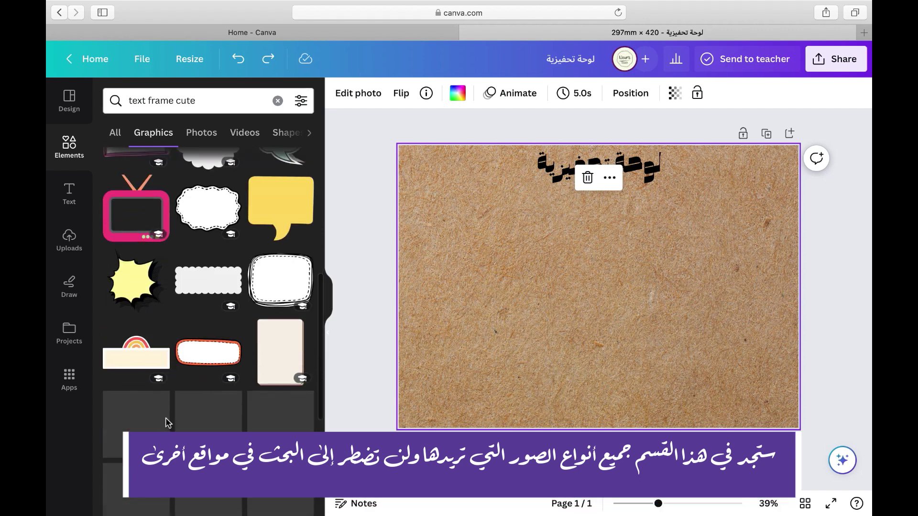
{"action": "scroll", "coordinate": [167, 423], "scroll_direction": "down", "scroll_amount": 10}
{"action": "left_click", "coordinate": [209, 358]}
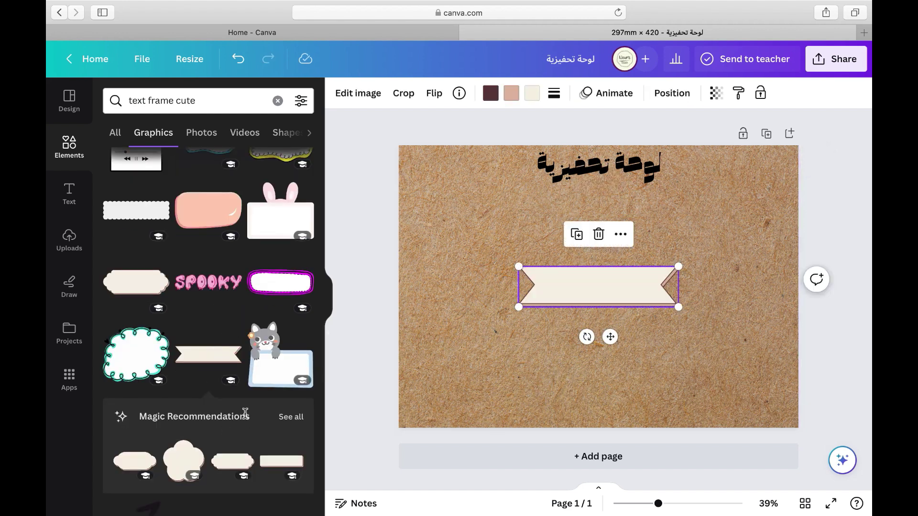
{"action": "scroll", "coordinate": [244, 413], "scroll_direction": "up", "scroll_amount": 5}
{"action": "left_click_drag", "start_coordinate": [586, 291], "coordinate": [586, 173]}
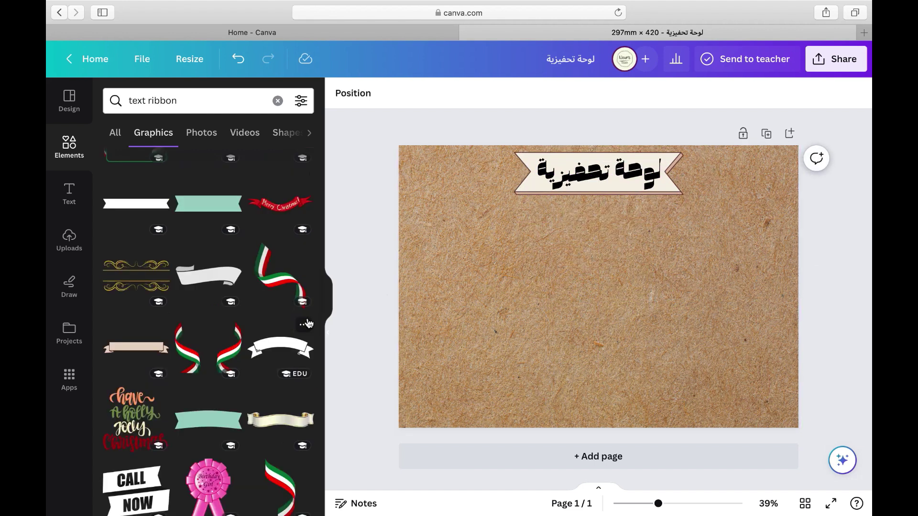
- Replace the cream ribbon with the mint green curved ribbon from the "text ribbon" results, placed behind the heading
{"action": "scroll", "coordinate": [308, 324], "scroll_direction": "down", "scroll_amount": 3}
{"action": "left_click", "coordinate": [208, 282]}
{"action": "scroll", "coordinate": [309, 323], "scroll_direction": "up", "scroll_amount": 4}
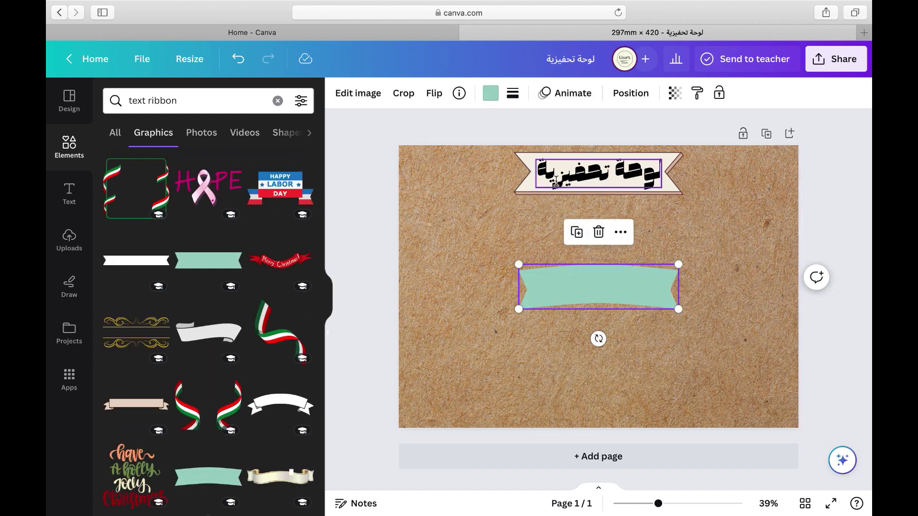
{"action": "left_click", "coordinate": [530, 191]}
{"action": "key", "text": "Delete"}
{"action": "left_click_drag", "start_coordinate": [618, 301], "coordinate": [622, 179]}
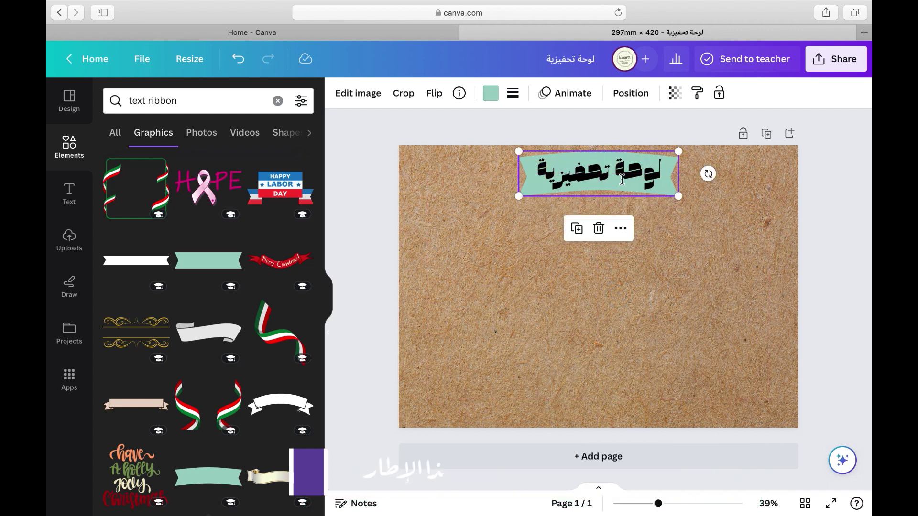
- Recolour the mint green ribbon behind the heading to a custom dusty pink
{"action": "left_click", "coordinate": [486, 94]}
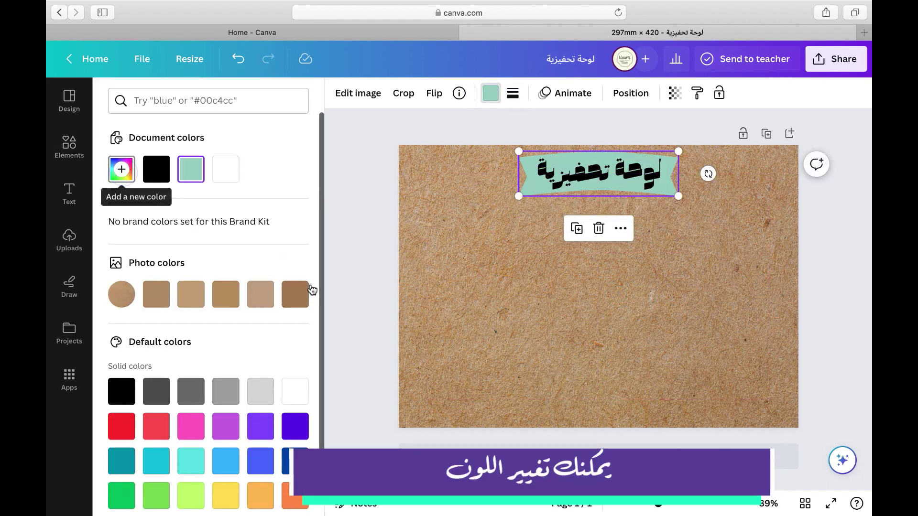
{"action": "left_click", "coordinate": [122, 169]}
{"action": "left_click_drag", "start_coordinate": [276, 279], "coordinate": [281, 283]}
{"action": "left_click", "coordinate": [504, 227]}
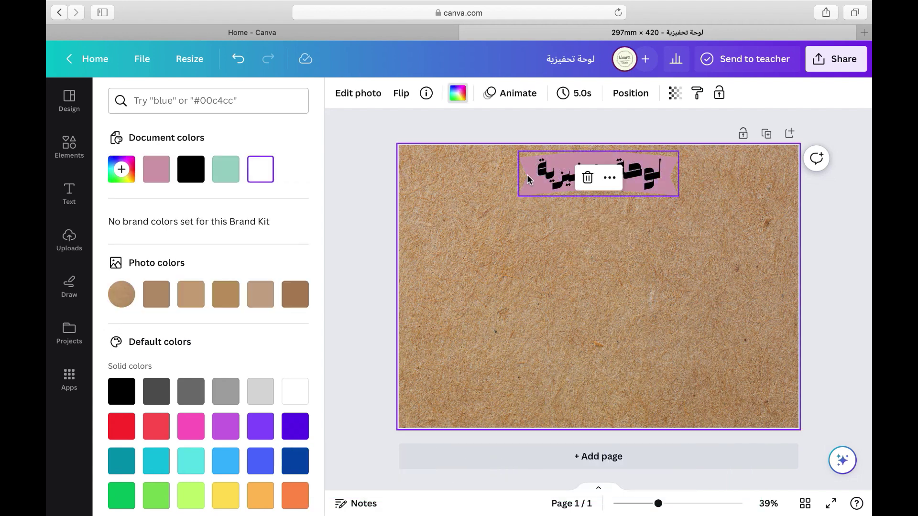
- Duplicate the pink ribbon, place the copy below the heading and recolour it white (#ffffff)
{"action": "left_click", "coordinate": [523, 190]}
{"action": "left_click_drag", "start_coordinate": [524, 191], "coordinate": [528, 191]}
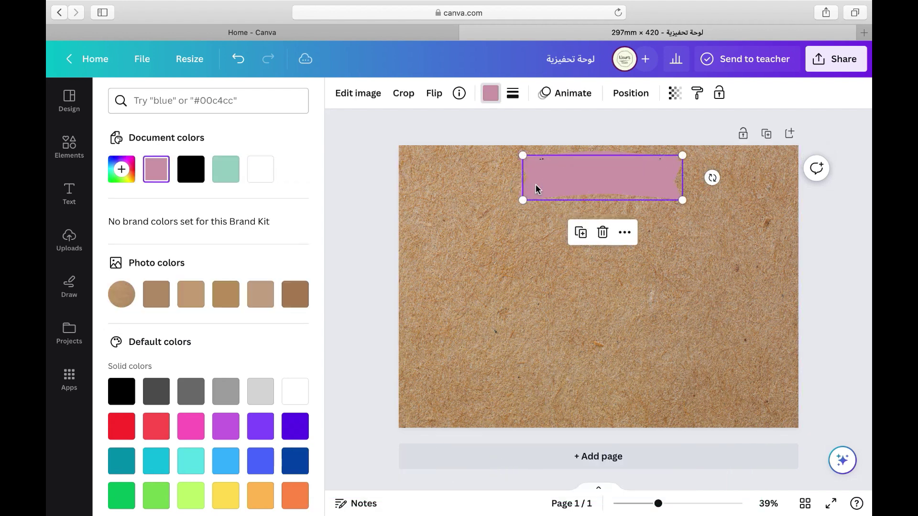
{"action": "left_click_drag", "start_coordinate": [593, 183], "coordinate": [592, 253]}
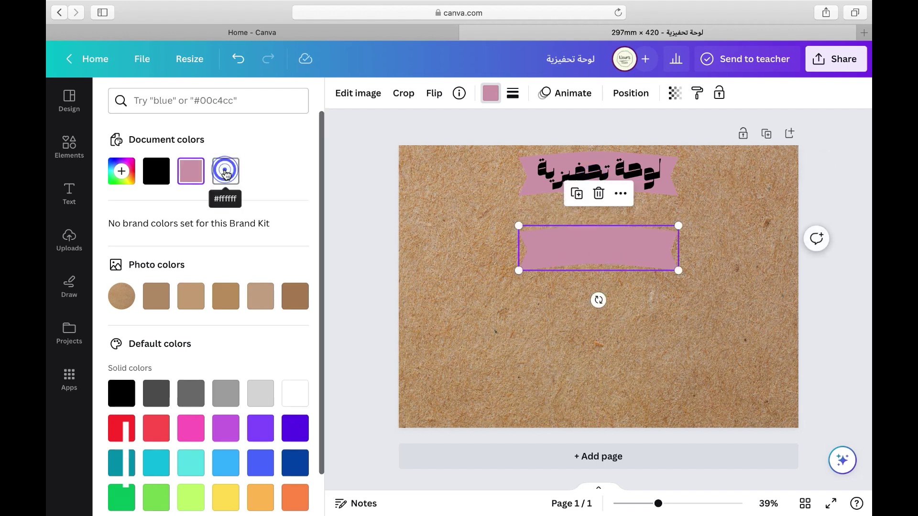
{"action": "left_click", "coordinate": [225, 172]}
{"action": "left_click", "coordinate": [226, 172]}
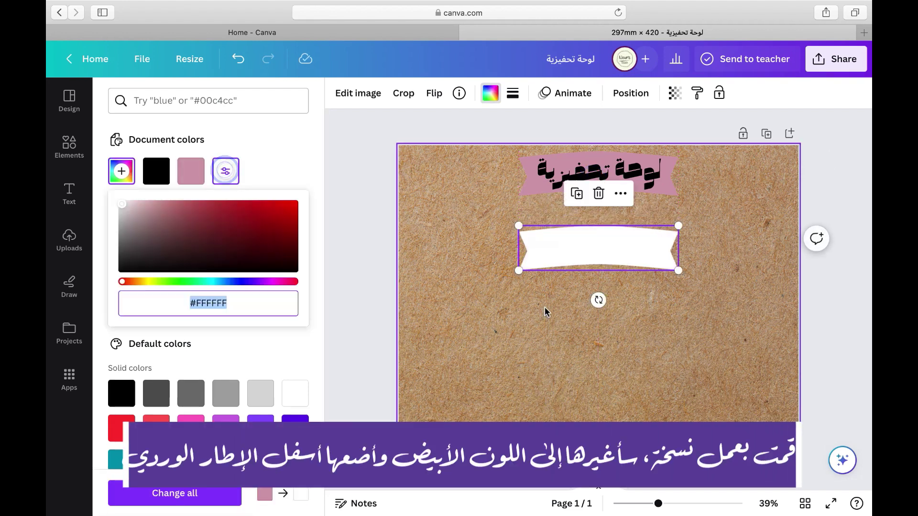
- Move a copy of the white ribbon to the heading and send it to the back, offset behind the pink ribbon
{"action": "left_click", "coordinate": [585, 240]}
{"action": "left_click_drag", "start_coordinate": [587, 244], "coordinate": [569, 167]}
{"action": "right_click", "coordinate": [570, 167]}
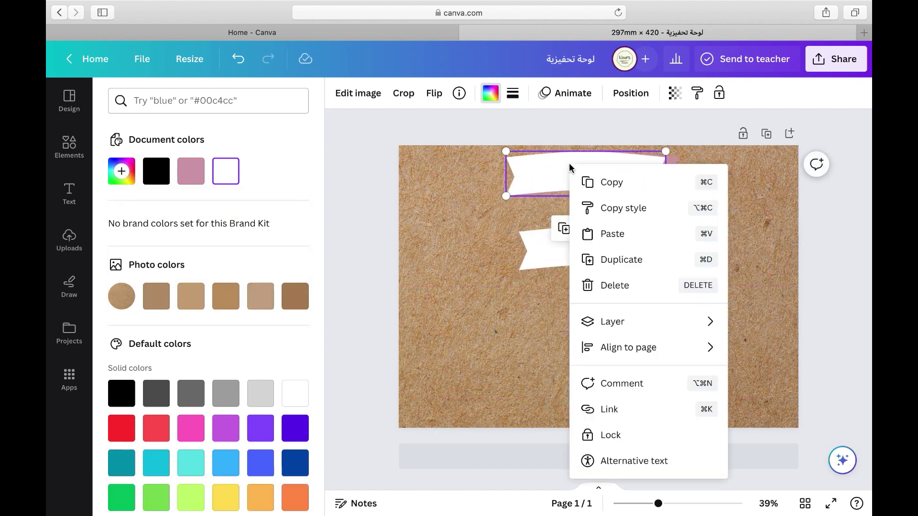
{"action": "mouse_move", "coordinate": [603, 324]}
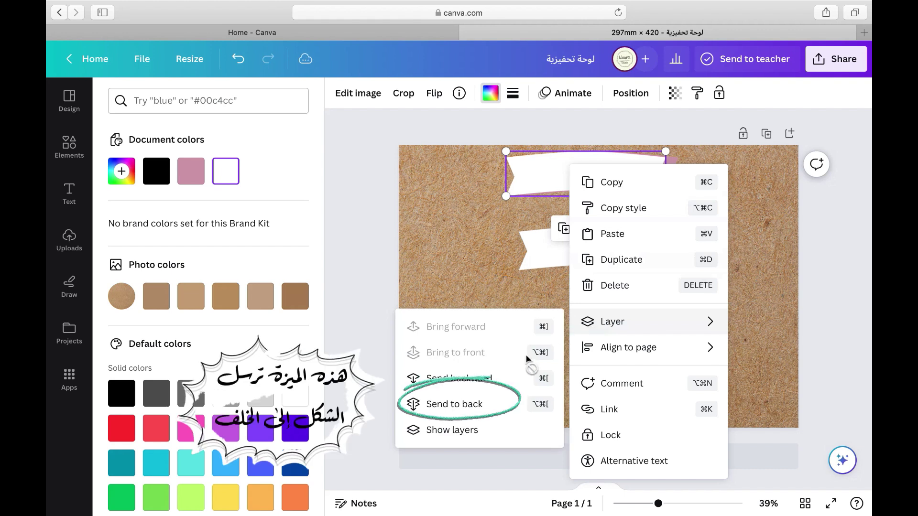
{"action": "left_click", "coordinate": [502, 403]}
{"action": "left_click_drag", "start_coordinate": [517, 183], "coordinate": [514, 187]}
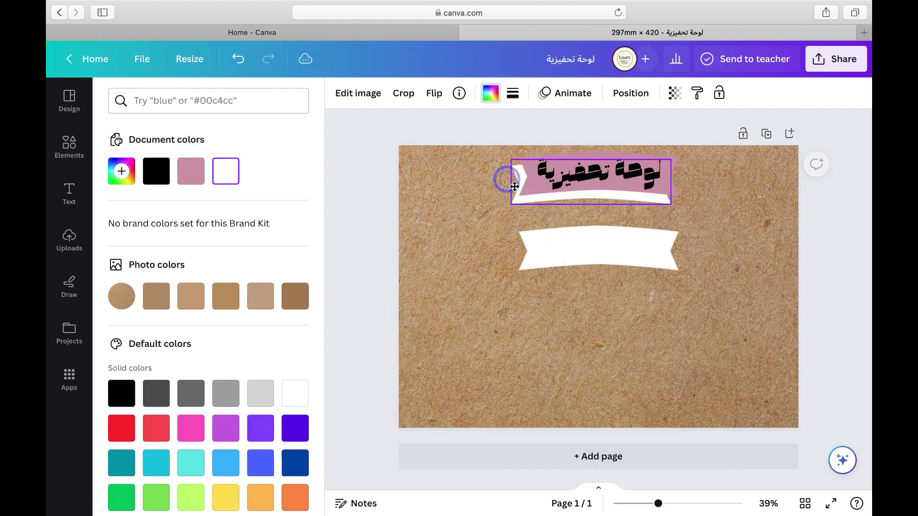
- Recolour the heading text "لوحة تحفيزية" brown
{"action": "left_click", "coordinate": [572, 164]}
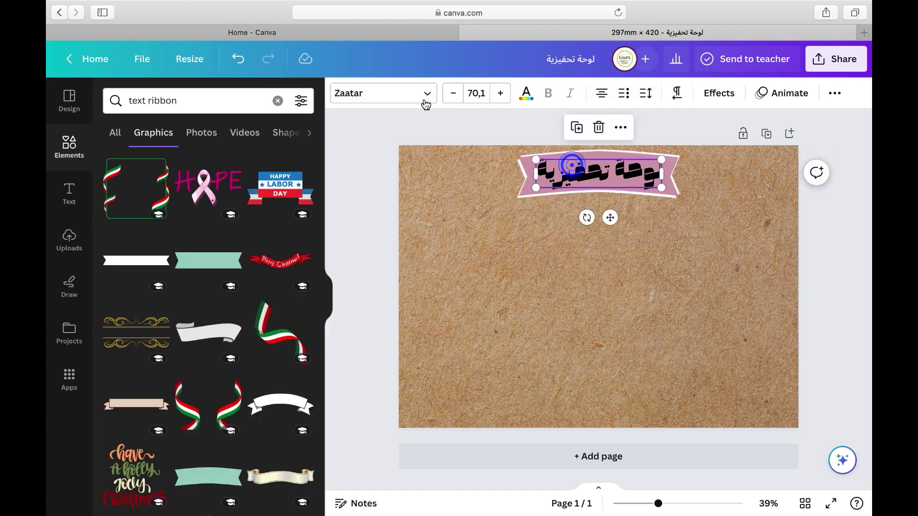
{"action": "left_click", "coordinate": [533, 102]}
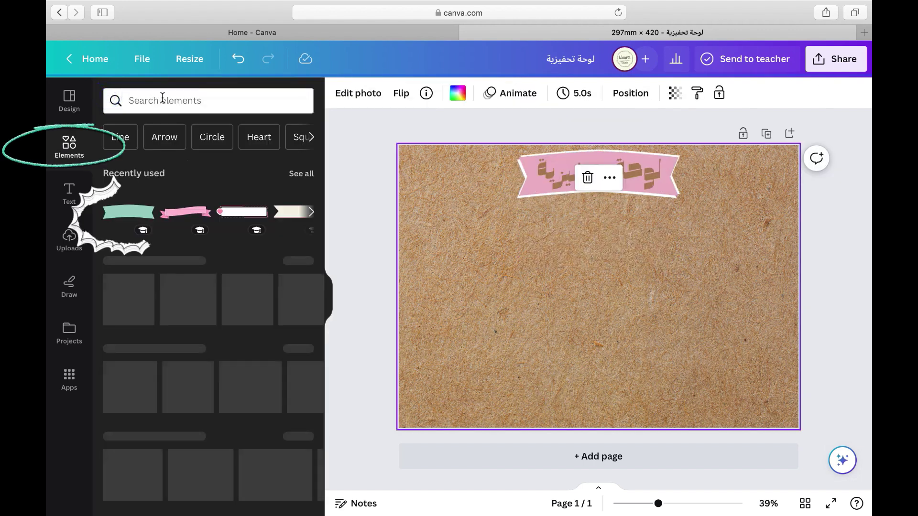
- Search the elements for "grid" and show all graphic results
{"action": "left_click", "coordinate": [166, 98]}
{"action": "type", "text": "grid"}
{"action": "key", "text": "Return"}
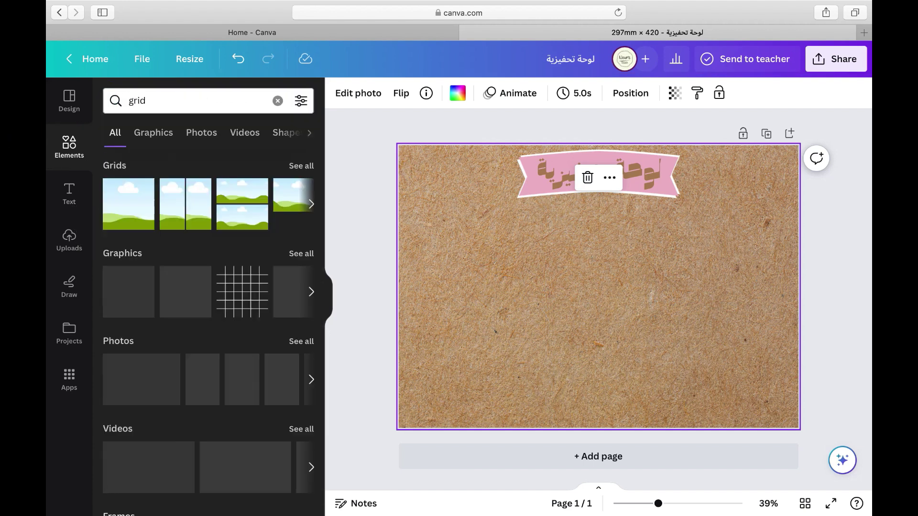
{"action": "left_click", "coordinate": [293, 254]}
{"action": "scroll", "coordinate": [209, 454], "scroll_direction": "down", "scroll_amount": 5}
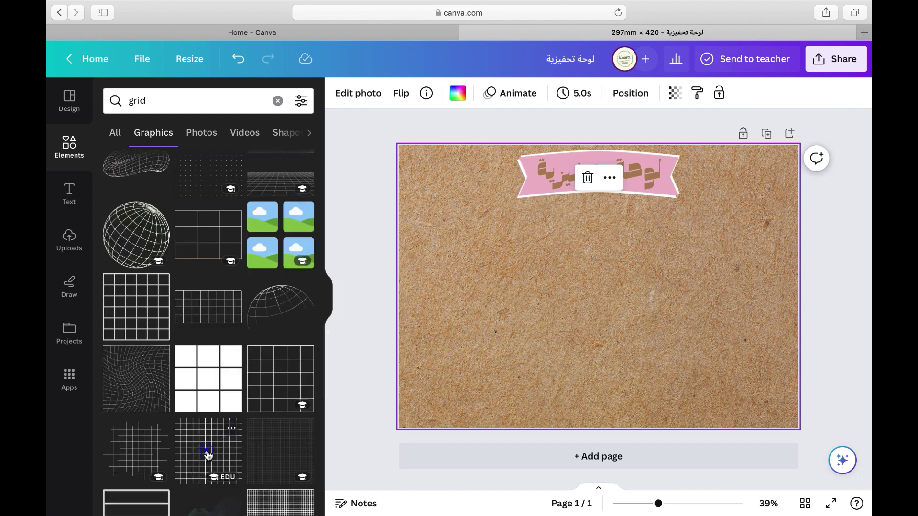
- Add the square line grid graphic, shrink it and place it near the page's right edge below the heading
{"action": "left_click", "coordinate": [207, 452]}
{"action": "left_click_drag", "start_coordinate": [655, 345], "coordinate": [660, 349]}
{"action": "left_click_drag", "start_coordinate": [631, 320], "coordinate": [758, 294]}
- Recolour the grid white (#ffffff) and place a copy of it in the page's lower left corner
{"action": "left_click", "coordinate": [490, 93]}
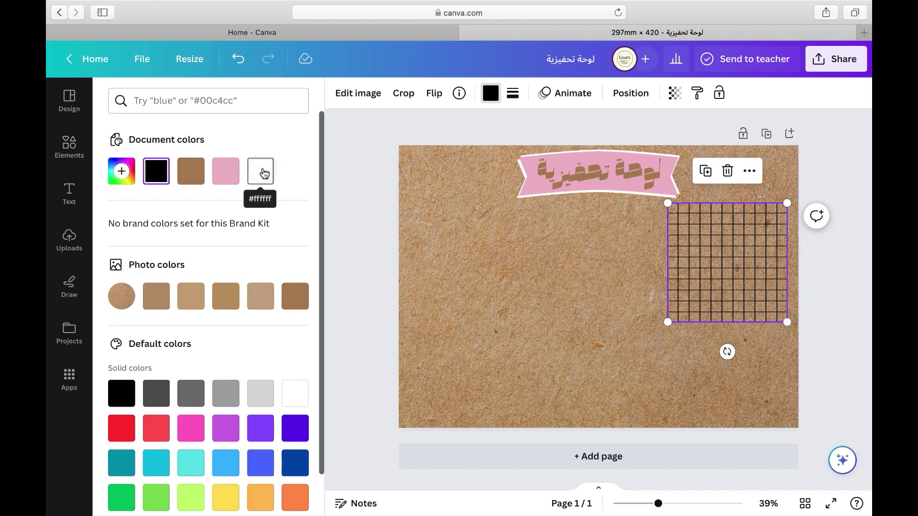
{"action": "left_click", "coordinate": [262, 172]}
{"action": "left_click", "coordinate": [262, 173]}
{"action": "left_click", "coordinate": [724, 256]}
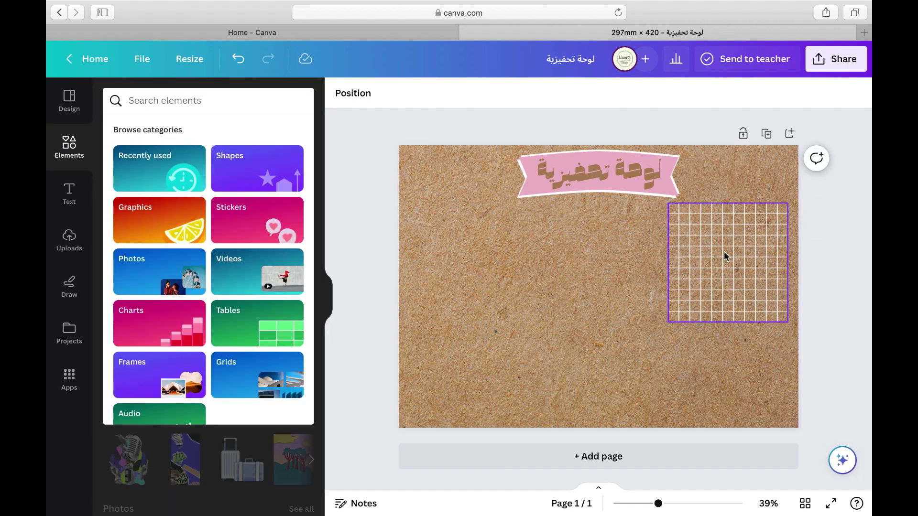
{"action": "left_click_drag", "start_coordinate": [724, 255], "coordinate": [469, 342]}
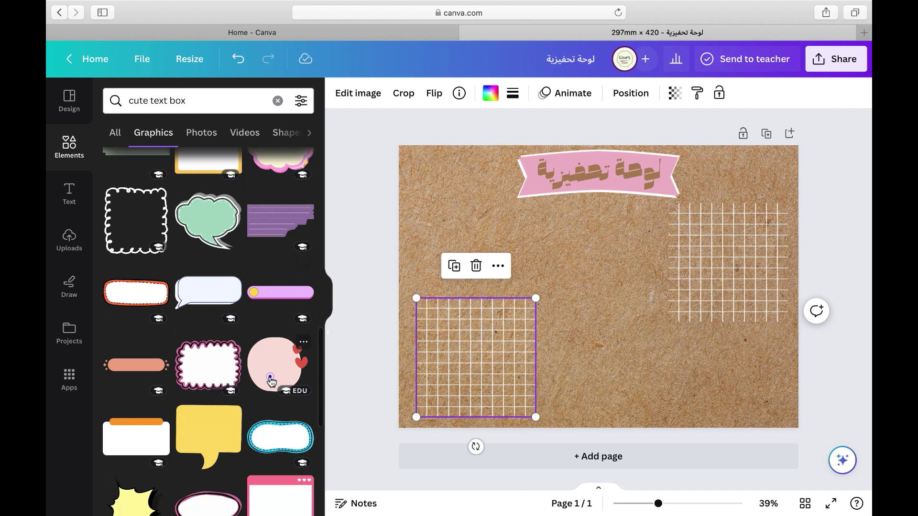
- Add the pink circle with red hearts, shrink it to about 100 mm wide and place it overlapping the lower left grid
{"action": "left_click", "coordinate": [270, 380]}
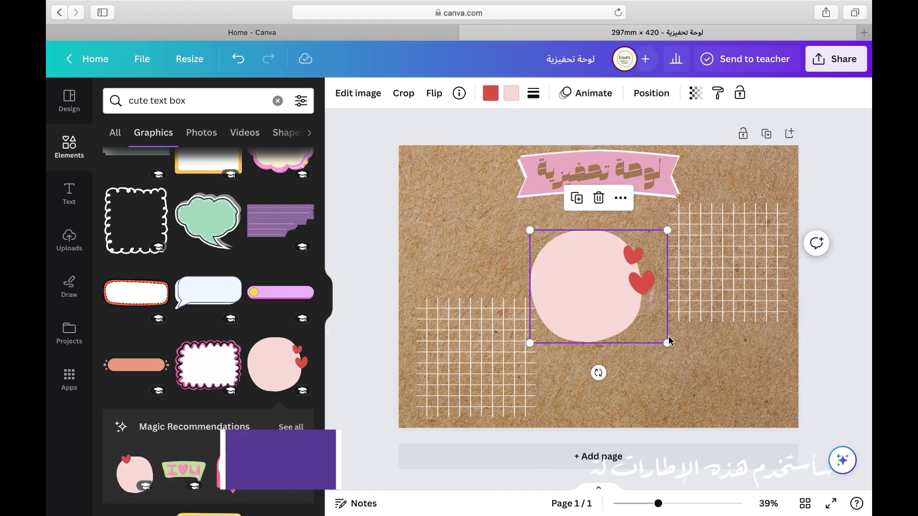
{"action": "left_click_drag", "start_coordinate": [669, 343], "coordinate": [624, 307]}
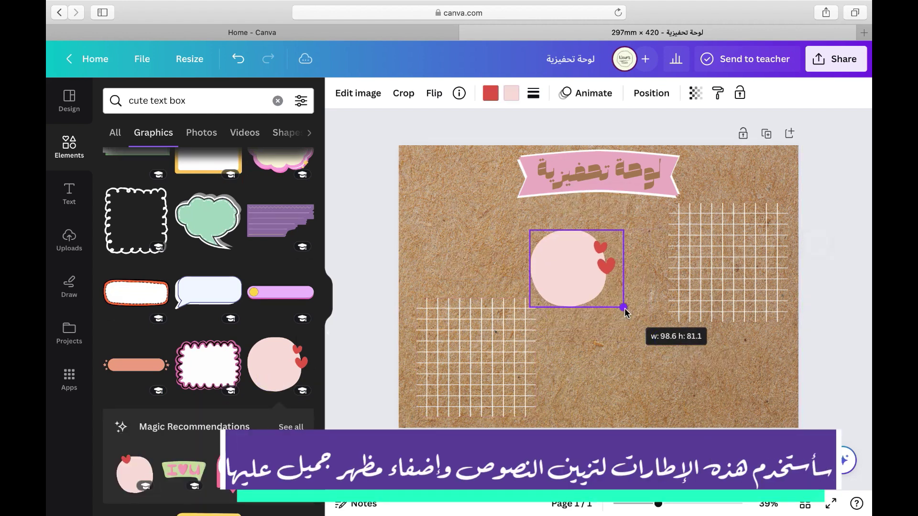
{"action": "left_click_drag", "start_coordinate": [581, 266], "coordinate": [522, 322]}
- Add a subheading reading "تذكر أن أحلامك تستحق العناء، وتستحق العيش لأجلها"
{"action": "left_click", "coordinate": [69, 193]}
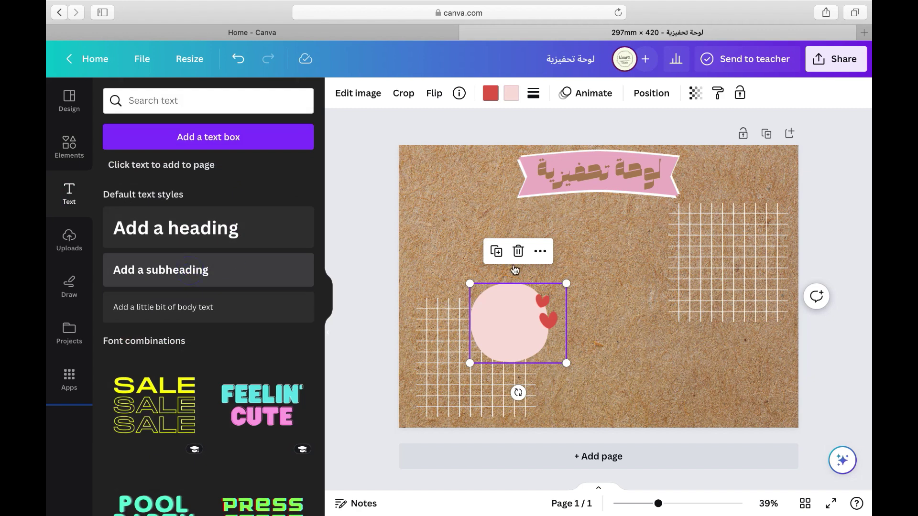
{"action": "left_click", "coordinate": [191, 270]}
{"action": "type", "text": "تذكر أن أحلامك تستحق العناء، وتستحق العيش لأجلها"}
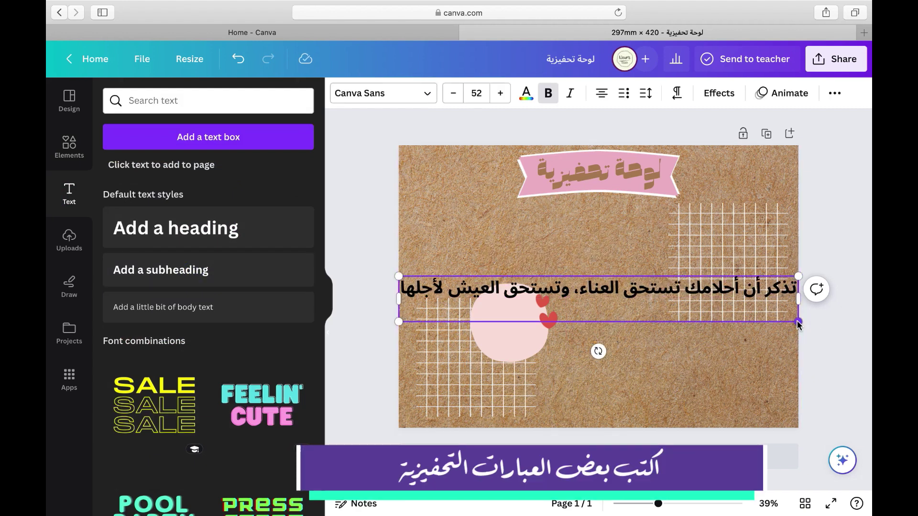
- Reduce the quote text to size 37.2, narrow its box to wrap onto four lines and place it inside the pink circle
{"action": "left_click_drag", "start_coordinate": [797, 321], "coordinate": [696, 309]}
{"action": "left_click_drag", "start_coordinate": [646, 293], "coordinate": [467, 323]}
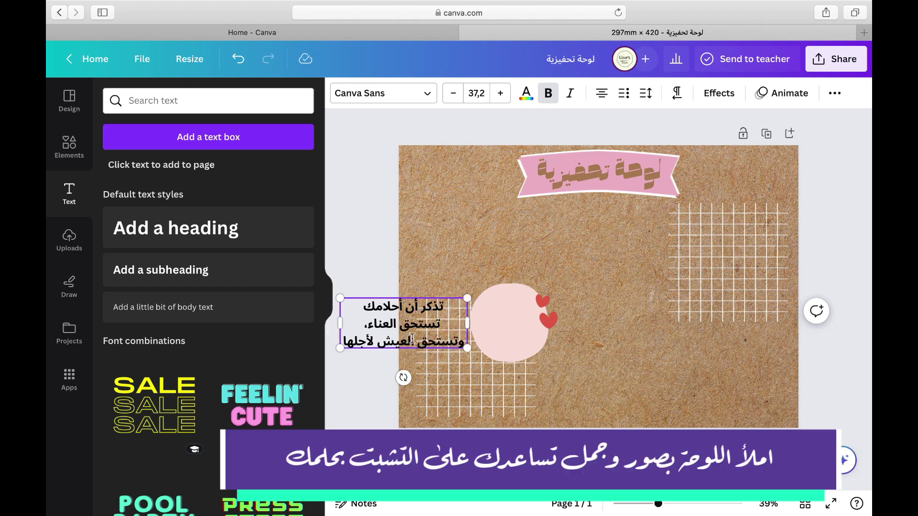
{"action": "left_click_drag", "start_coordinate": [467, 323], "coordinate": [443, 330]}
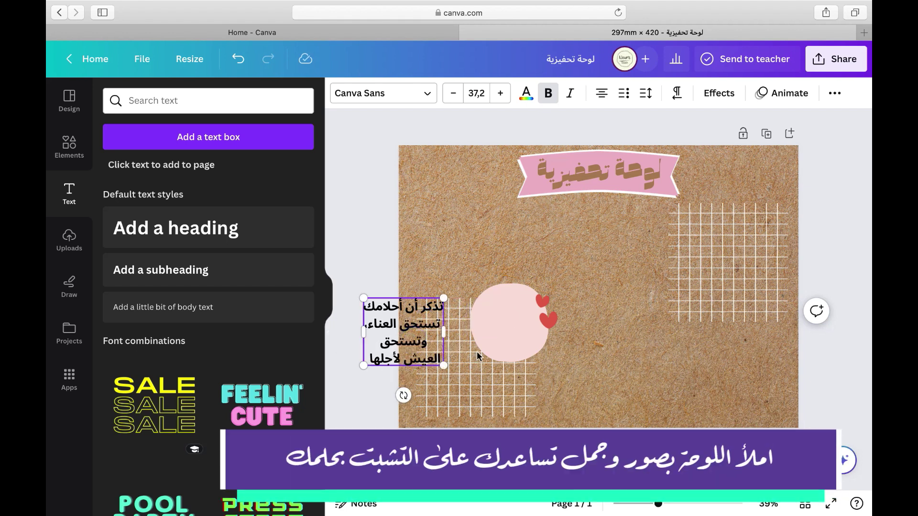
{"action": "left_click", "coordinate": [565, 370]}
{"action": "left_click_drag", "start_coordinate": [418, 341], "coordinate": [518, 330]}
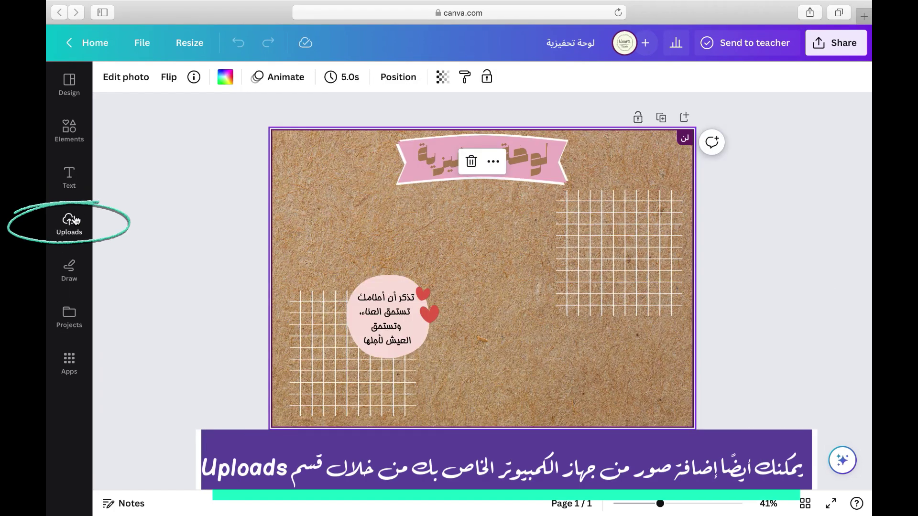
- Upload the motivational quote images from the Téléchargements folder on the computer
{"action": "left_click", "coordinate": [69, 222]}
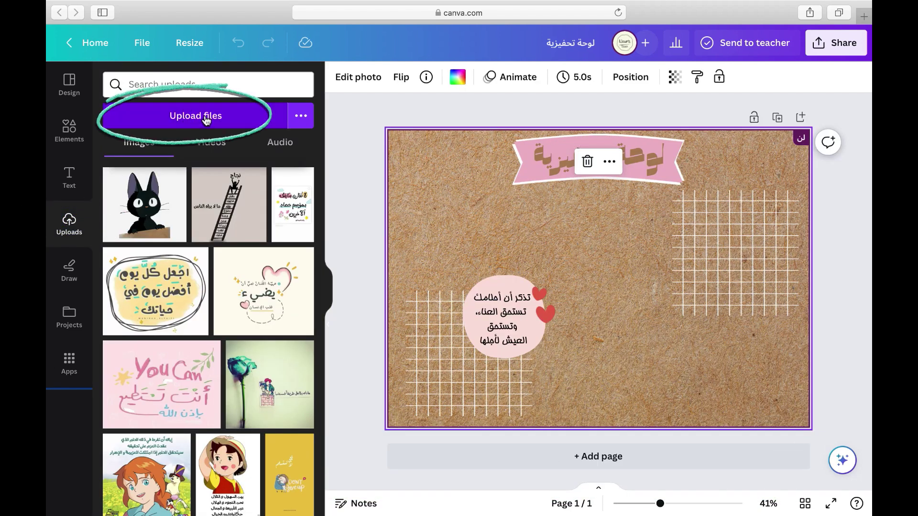
{"action": "left_click", "coordinate": [171, 113]}
{"action": "left_click_drag", "start_coordinate": [693, 72], "coordinate": [328, 306]}
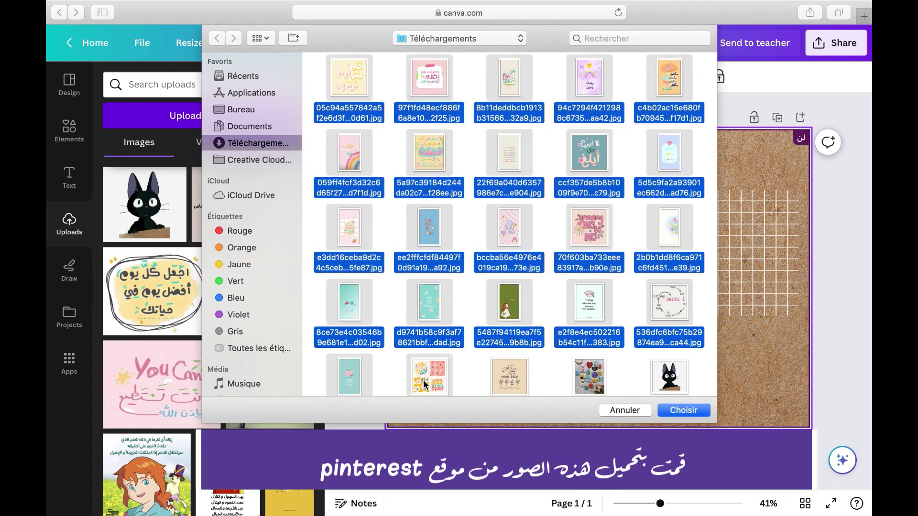
{"action": "left_click", "coordinate": [495, 381], "text": "super"}
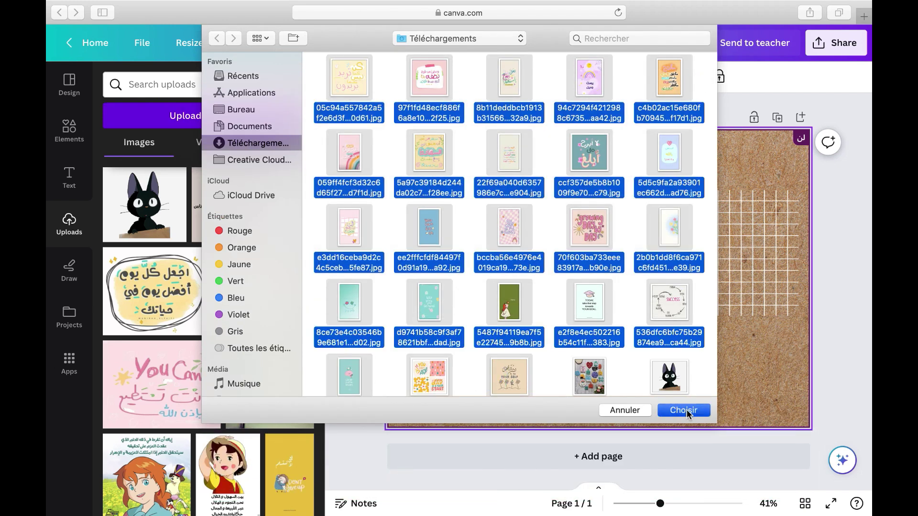
{"action": "left_click", "coordinate": [683, 410]}
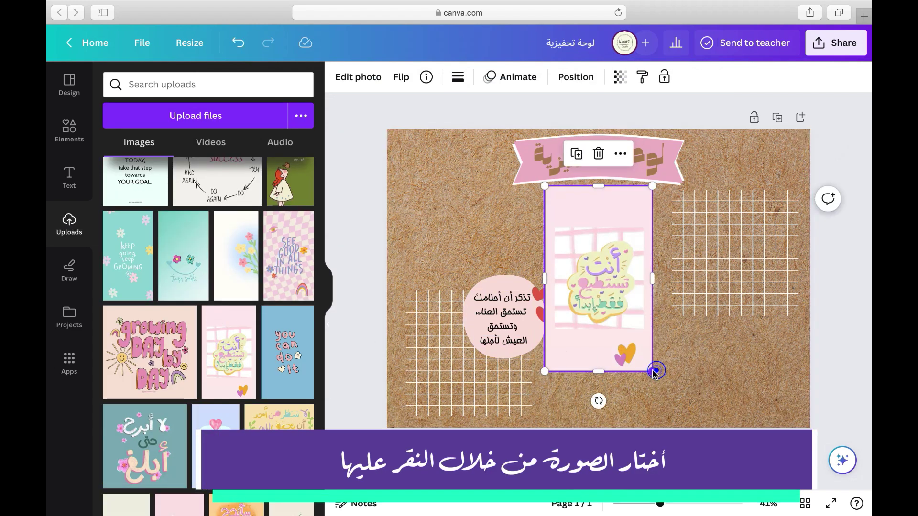
- Shrink the "أنت تستطيع فقط إبدأ" image, crop it to a square, place it over the lower left grid and tilt it slightly counterclockwise
{"action": "left_click_drag", "start_coordinate": [651, 371], "coordinate": [629, 334]}
{"action": "left_click_drag", "start_coordinate": [545, 262], "coordinate": [393, 219]}
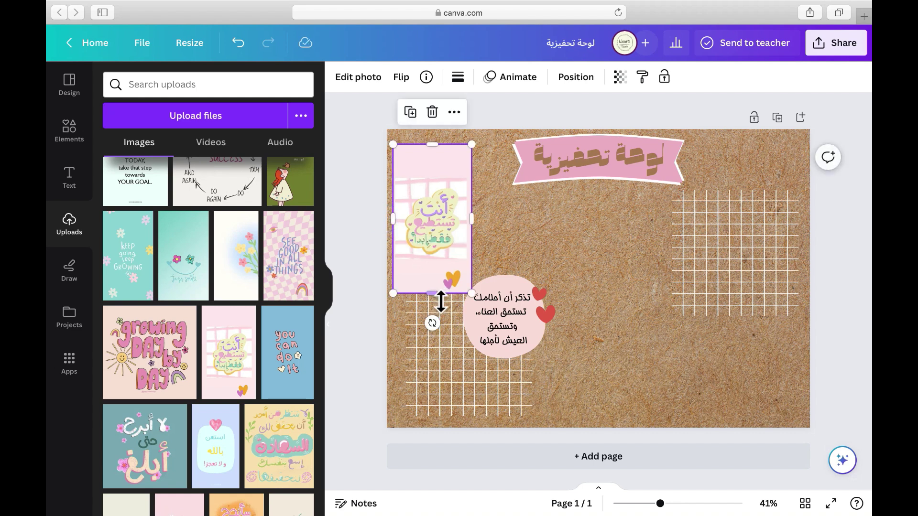
{"action": "left_click_drag", "start_coordinate": [438, 301], "coordinate": [439, 269]}
{"action": "left_click_drag", "start_coordinate": [438, 151], "coordinate": [438, 186]}
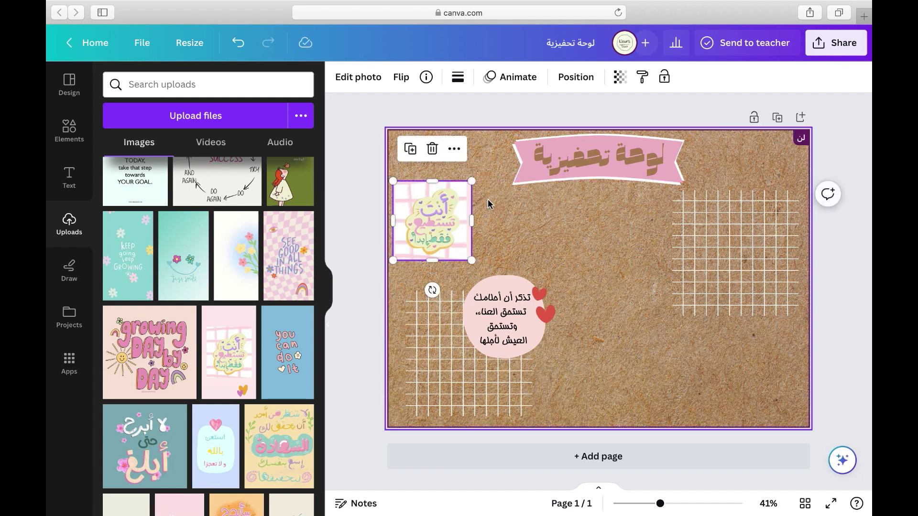
{"action": "left_click_drag", "start_coordinate": [444, 219], "coordinate": [446, 376]}
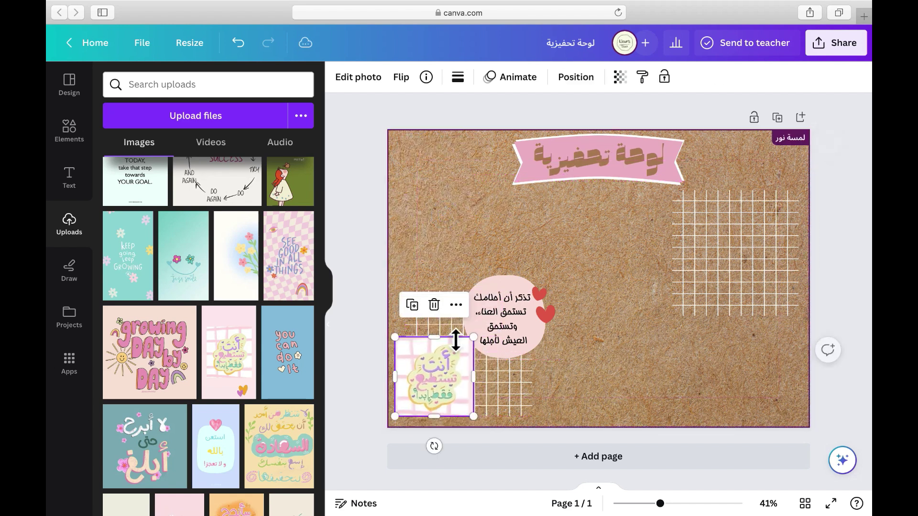
{"action": "left_click_drag", "start_coordinate": [433, 446], "coordinate": [442, 436]}
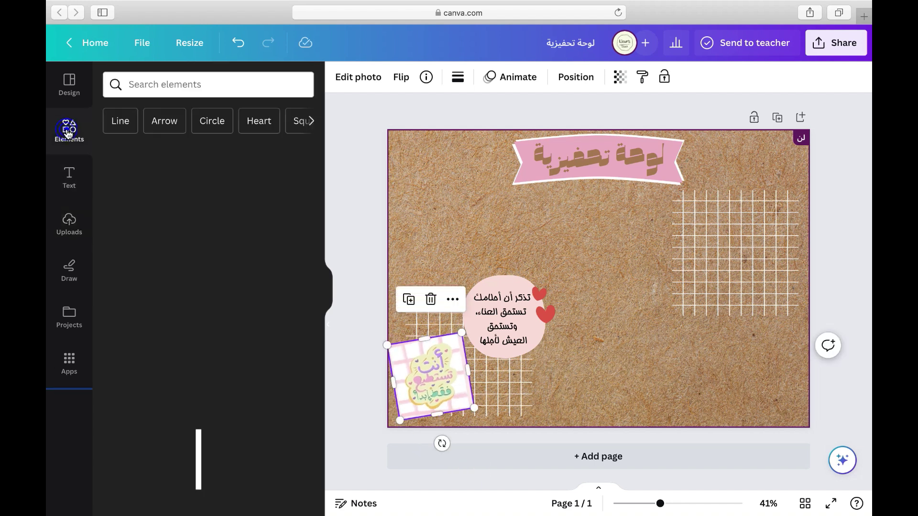
- Search the elements for "pin", add a red push pin, shrink it and place it on the tilted image's upper left corner
{"action": "left_click", "coordinate": [167, 85]}
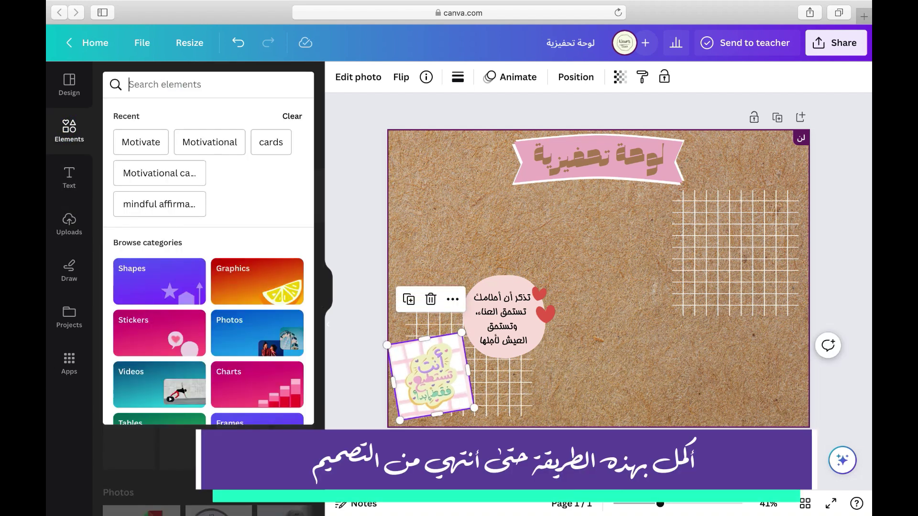
{"action": "type", "text": "pin"}
{"action": "key", "text": "Return"}
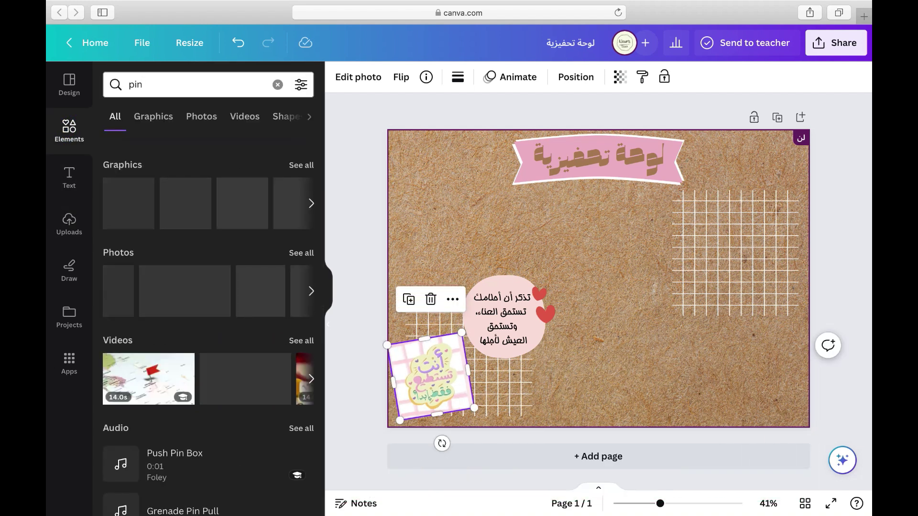
{"action": "scroll", "coordinate": [233, 223], "scroll_direction": "left", "scroll_amount": 3}
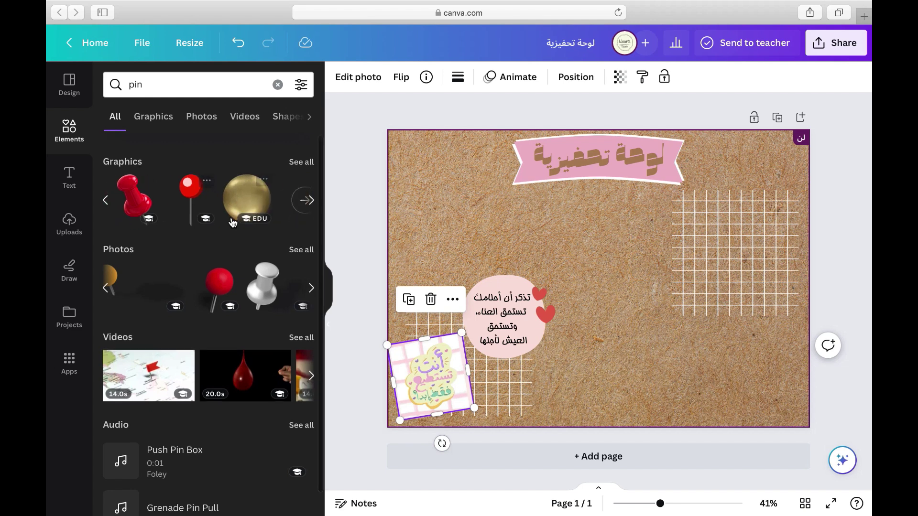
{"action": "left_click", "coordinate": [261, 207]}
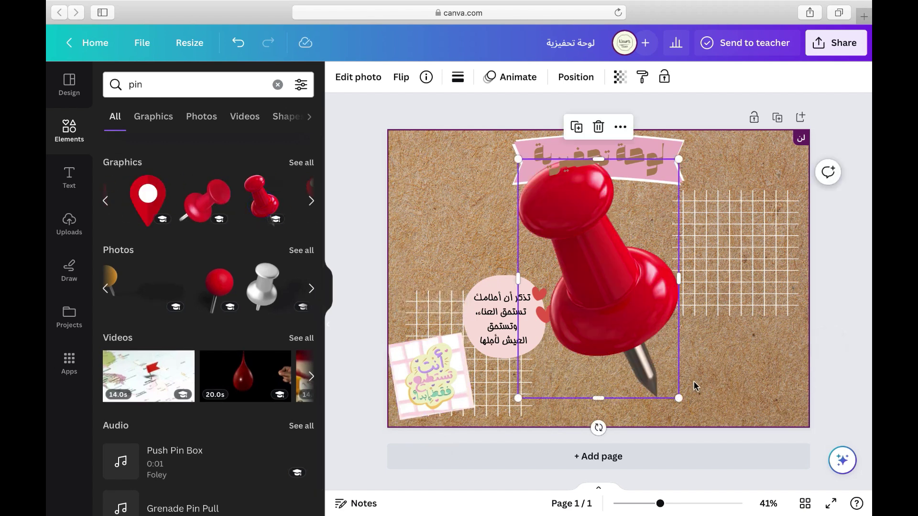
{"action": "left_click_drag", "start_coordinate": [678, 397], "coordinate": [416, 331]}
{"action": "left_click", "coordinate": [554, 365]}
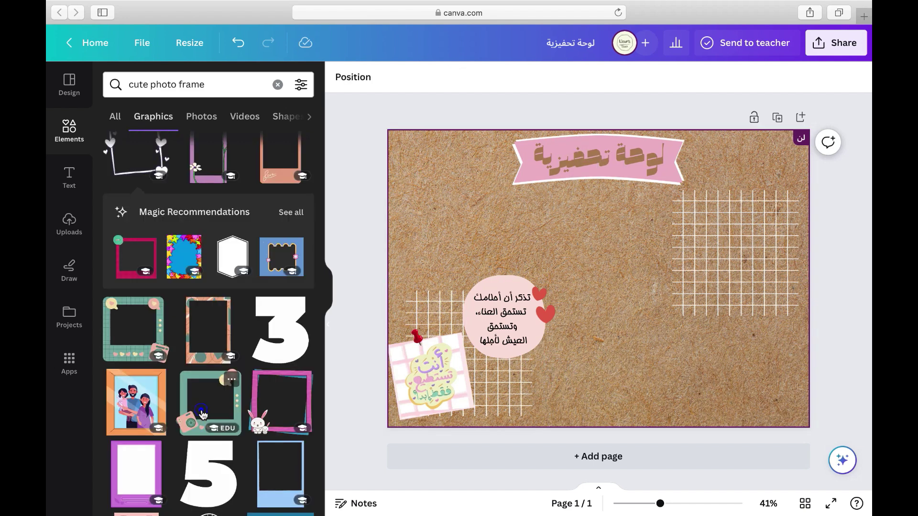
- Add the green photo frame with the camera, shrink it, tilt it counterclockwise and place it above the lower left grid
{"action": "left_click", "coordinate": [202, 414]}
{"action": "left_click_drag", "start_coordinate": [596, 369], "coordinate": [613, 362]}
{"action": "left_click_drag", "start_coordinate": [597, 287], "coordinate": [451, 211]}
{"action": "left_click_drag", "start_coordinate": [512, 277], "coordinate": [477, 270]}
- Add the uploaded "it's okay to be your self" image, shrink and tilt it to fit the green frame, and send it behind the frame
{"action": "left_click", "coordinate": [69, 224]}
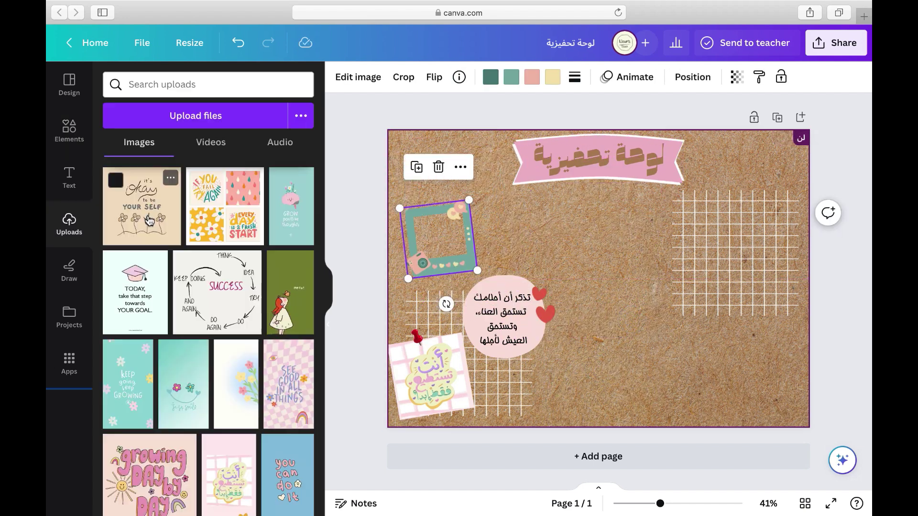
{"action": "left_click", "coordinate": [149, 219]}
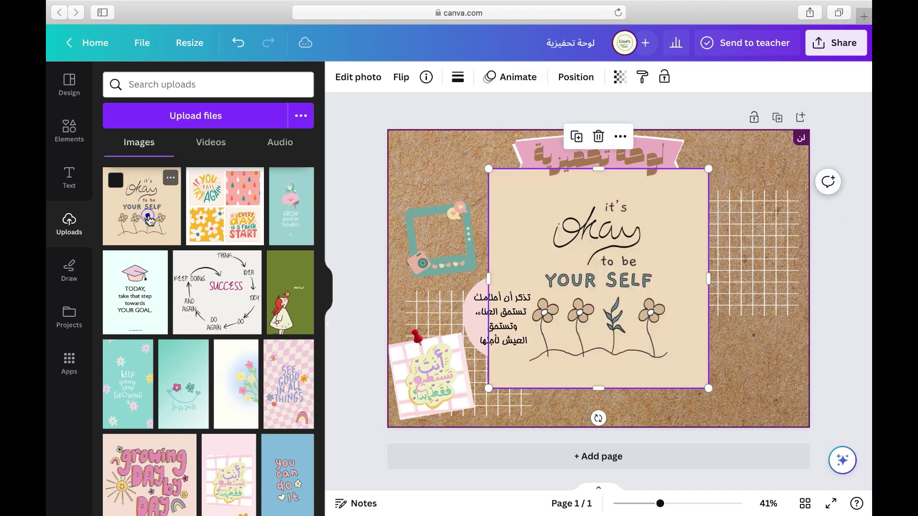
{"action": "left_click_drag", "start_coordinate": [709, 388], "coordinate": [573, 253]}
{"action": "left_click_drag", "start_coordinate": [542, 230], "coordinate": [471, 245]}
{"action": "mouse_move", "coordinate": [460, 297]}
{"action": "left_mouse_down"}
{"action": "mouse_move", "coordinate": [478, 295]}
{"action": "mouse_move", "coordinate": [468, 296]}
{"action": "left_mouse_up"}
{"action": "left_click_drag", "start_coordinate": [494, 178], "coordinate": [461, 206]}
{"action": "left_click", "coordinate": [456, 250]}
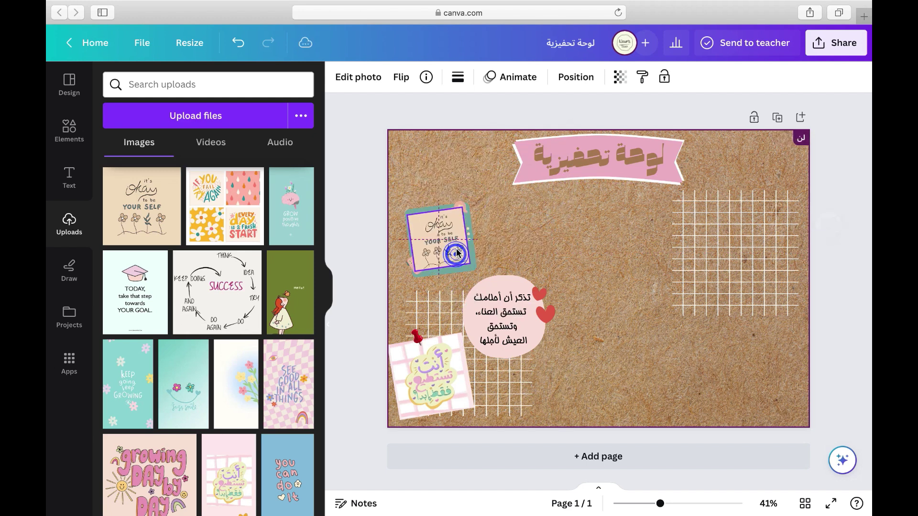
{"action": "right_click", "coordinate": [456, 251]}
{"action": "mouse_move", "coordinate": [519, 292]}
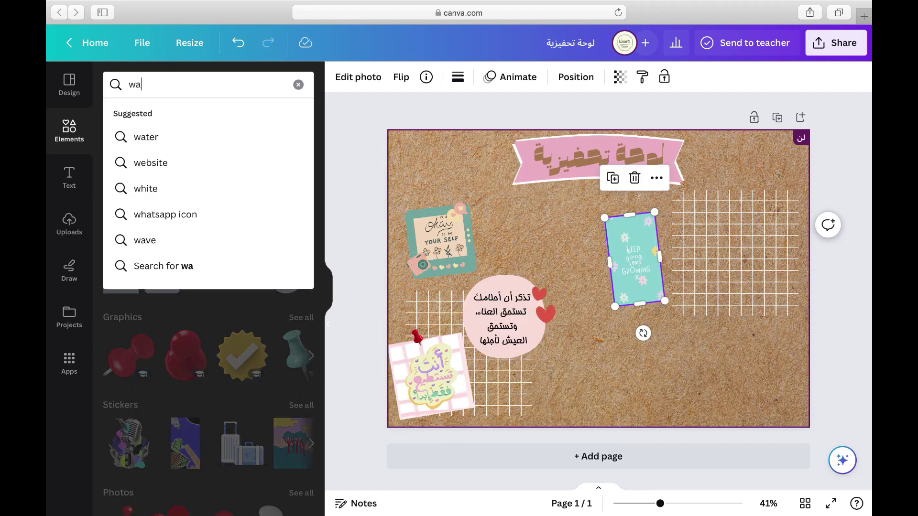
- Search the elements for "washi tape", add the mint green strip, shrink and tilt it, and place it on the "keep going keep growing" card's top edge
{"action": "left_click", "coordinate": [157, 137]}
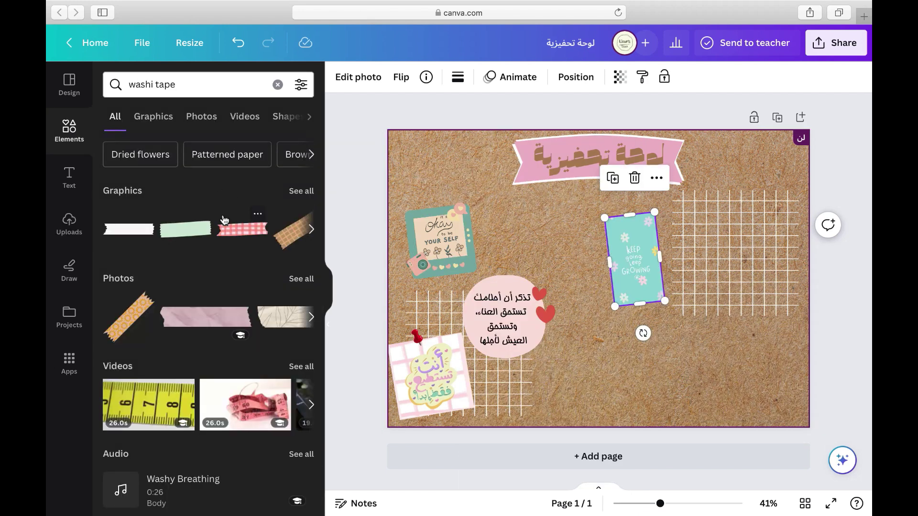
{"action": "left_click", "coordinate": [190, 230]}
{"action": "left_click_drag", "start_coordinate": [683, 306], "coordinate": [570, 270]}
{"action": "left_click_drag", "start_coordinate": [530, 302], "coordinate": [539, 302]}
{"action": "left_click_drag", "start_coordinate": [545, 263], "coordinate": [634, 219]}
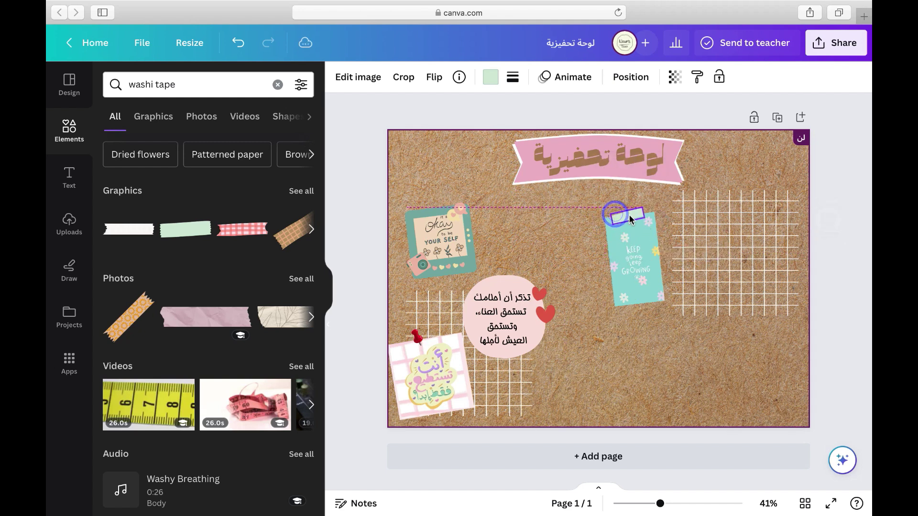
- Duplicate the mint green tape strip and place the copy at the bottom edge of the "keep going keep growing" card
{"action": "left_click", "coordinate": [686, 504]}
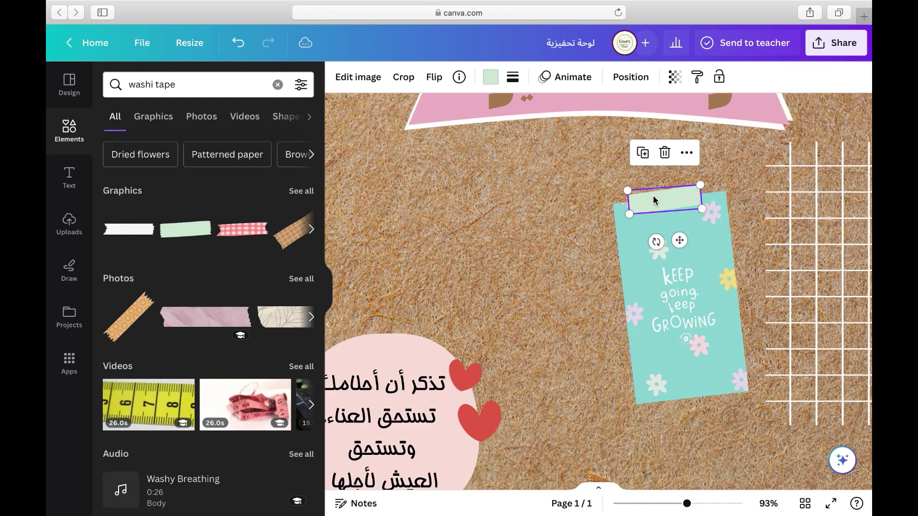
{"action": "key", "text": "ctrl+d"}
{"action": "left_click_drag", "start_coordinate": [670, 215], "coordinate": [691, 400]}
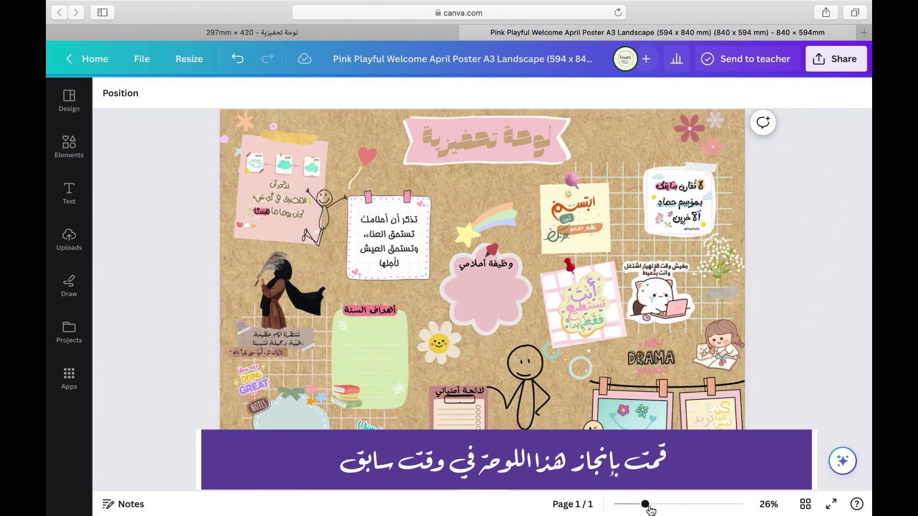
- Examine the finished 840 × 594 mm motivational board up close, from the upper right quotes across to the notes on the left
{"action": "left_click_drag", "start_coordinate": [644, 504], "coordinate": [686, 507]}
{"action": "scroll", "coordinate": [730, 283], "scroll_direction": "right", "scroll_amount": 5}
{"action": "scroll", "coordinate": [729, 283], "scroll_direction": "up", "scroll_amount": 3}
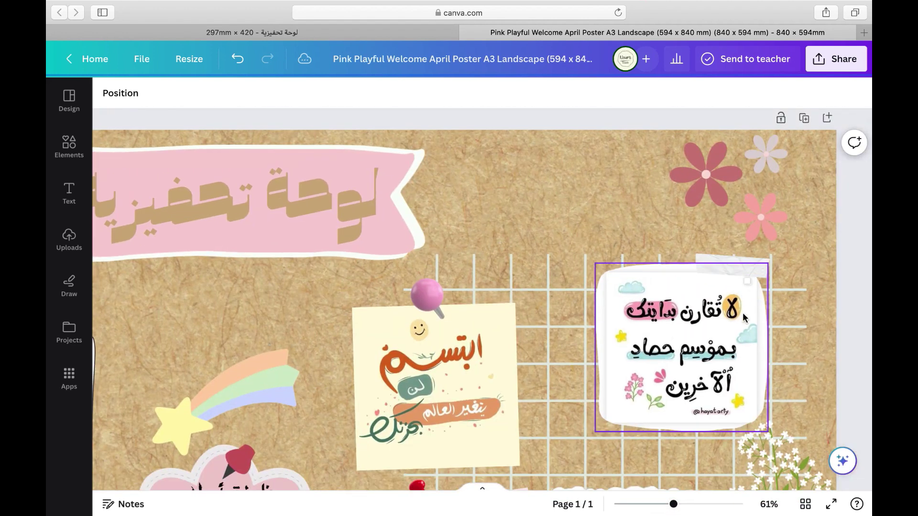
{"action": "scroll", "coordinate": [706, 362], "scroll_direction": "down", "scroll_amount": 5}
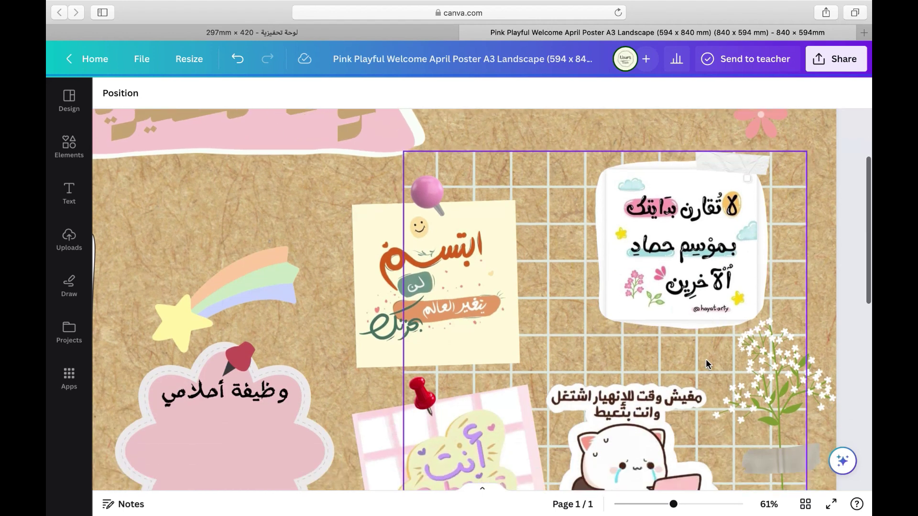
{"action": "scroll", "coordinate": [706, 362], "scroll_direction": "down", "scroll_amount": 3}
{"action": "scroll", "coordinate": [706, 361], "scroll_direction": "left", "scroll_amount": 2}
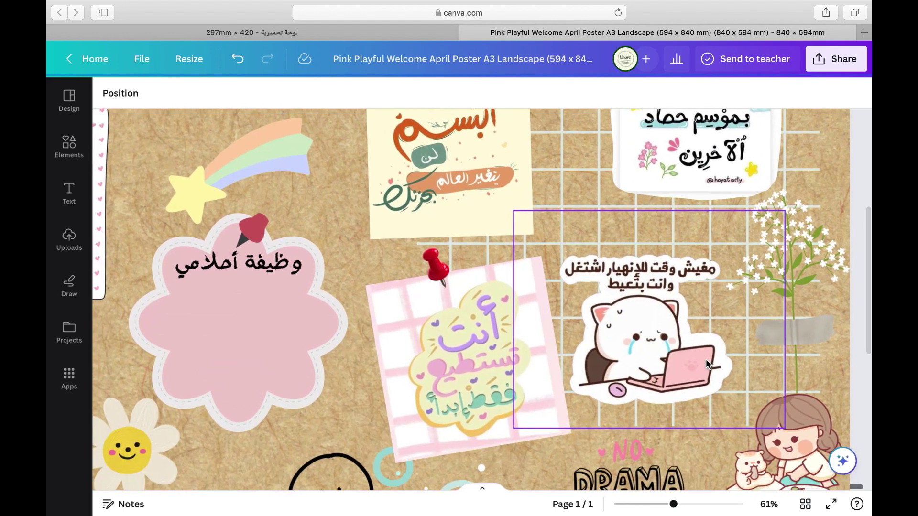
{"action": "scroll", "coordinate": [706, 360], "scroll_direction": "left", "scroll_amount": 8}
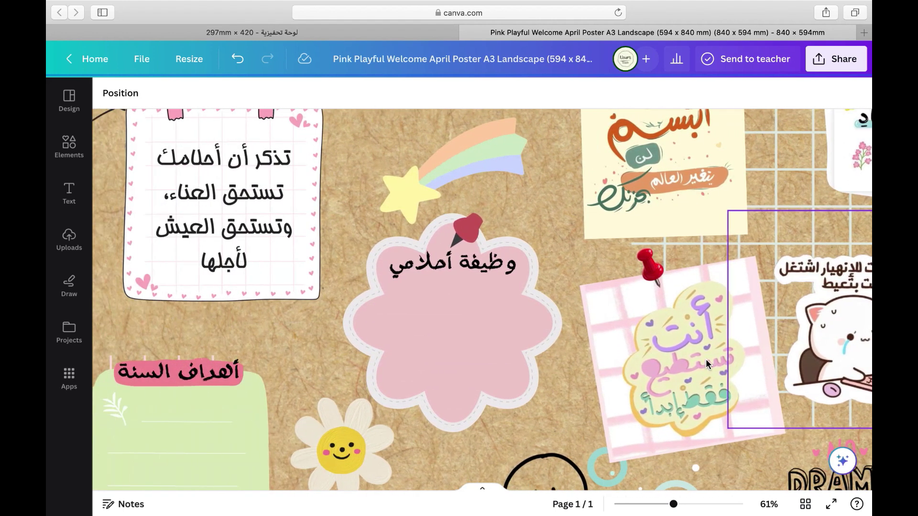
{"action": "scroll", "coordinate": [705, 359], "scroll_direction": "left", "scroll_amount": 8}
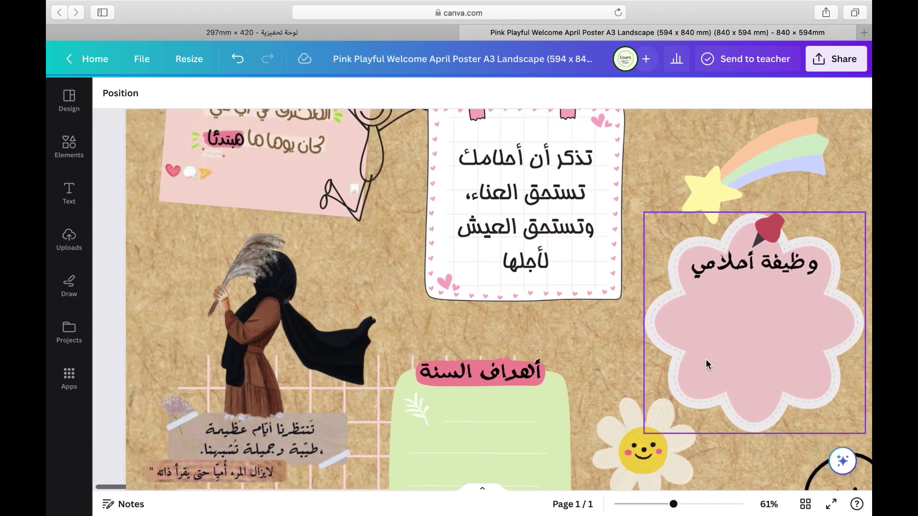
{"action": "left_click_drag", "start_coordinate": [673, 504], "coordinate": [647, 504]}
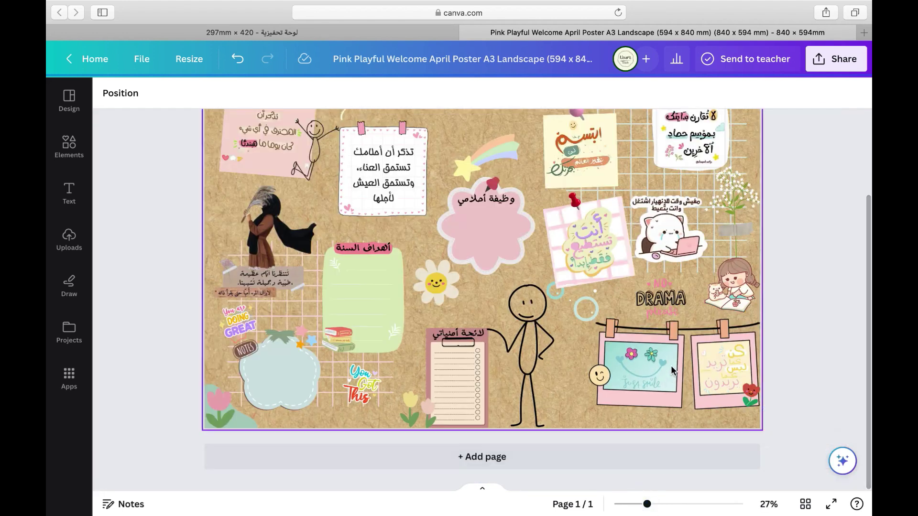